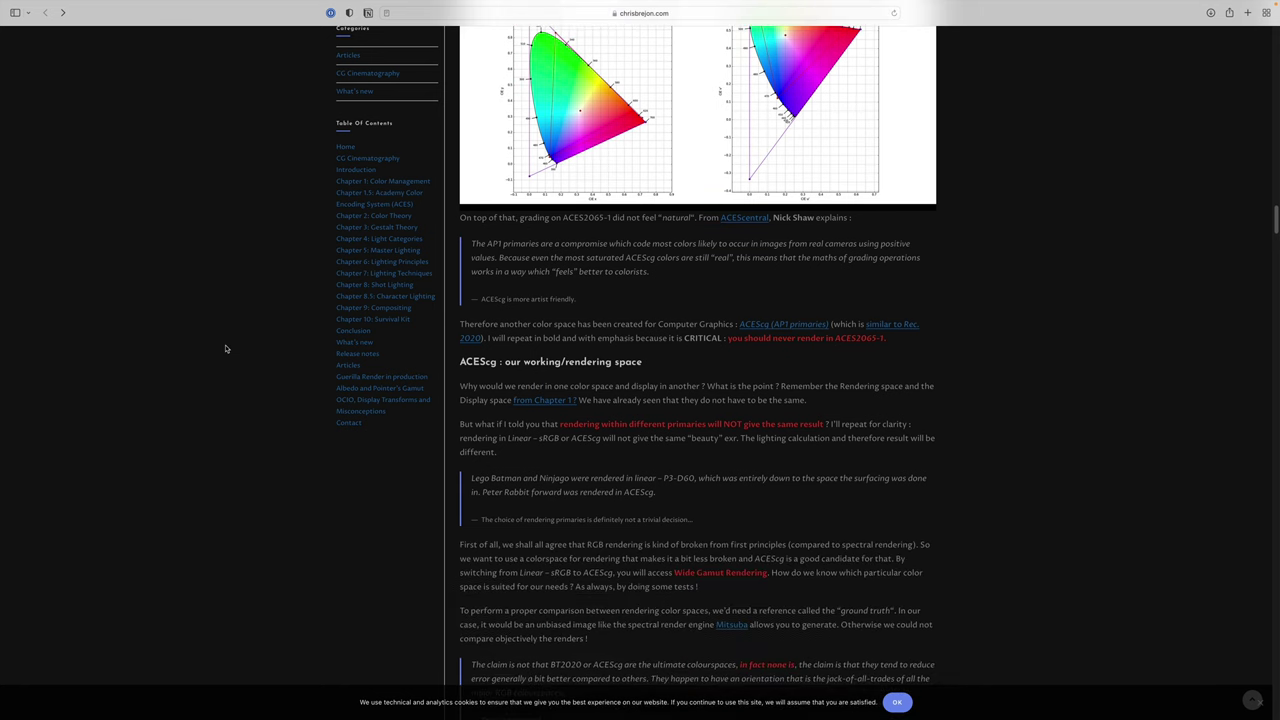
Scroll the article down to the Spectral, Rec.709 and Rec. 2020 Mitsuba image comparison.
scroll(226, 348, down, 5)
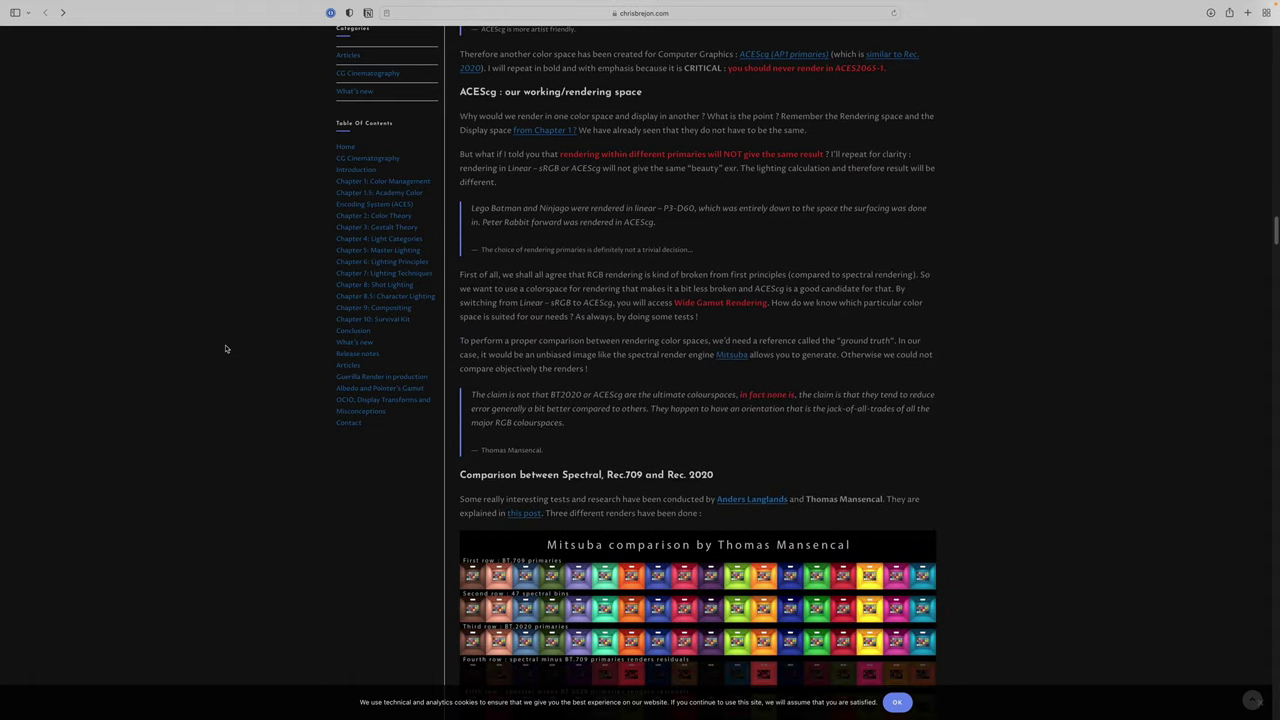
scroll(226, 348, down, 8)
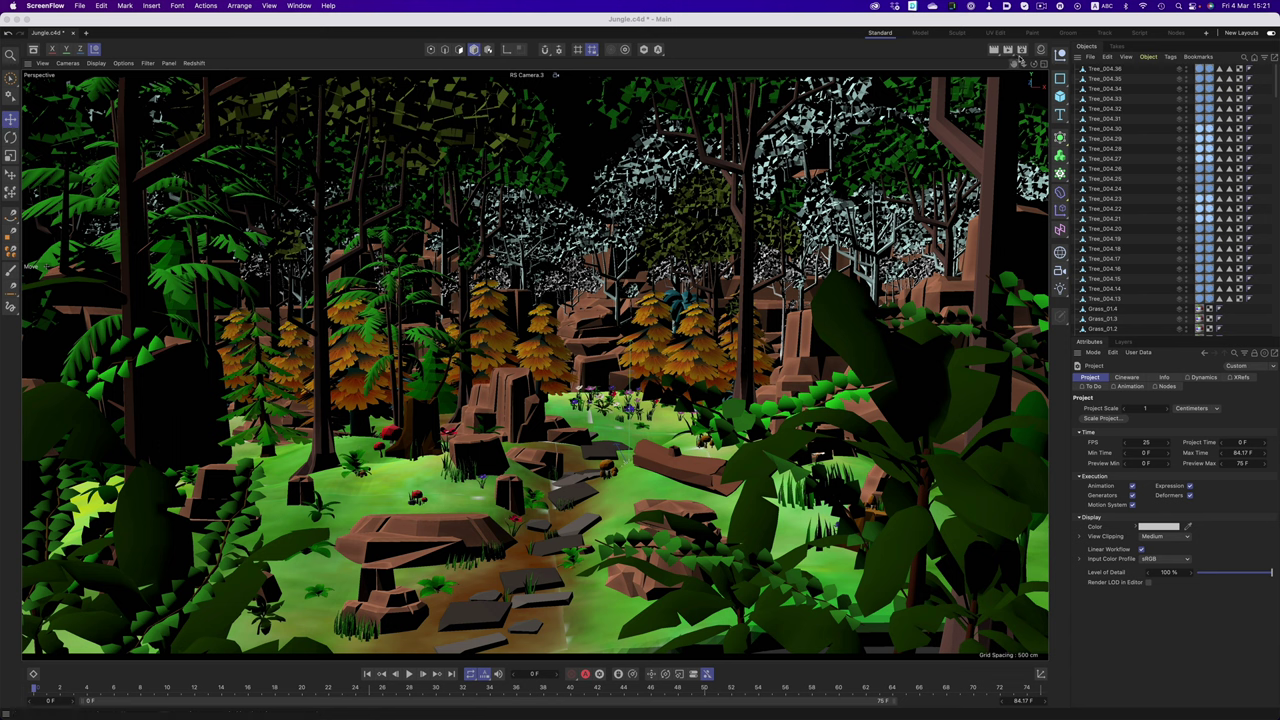
In Redshift render settings, inspect the ACEScg rendering space and view transform options, leaving both unchanged.
click(1024, 49)
drag(930, 85, 735, 163)
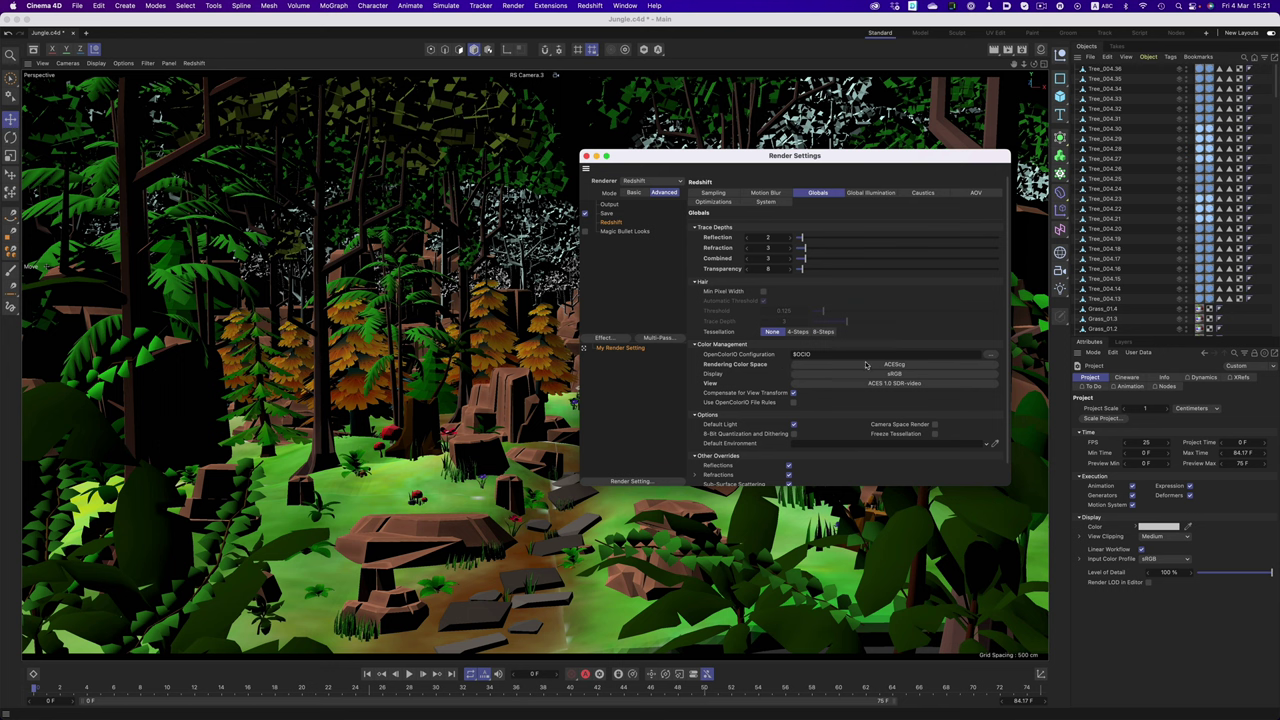
click(809, 366)
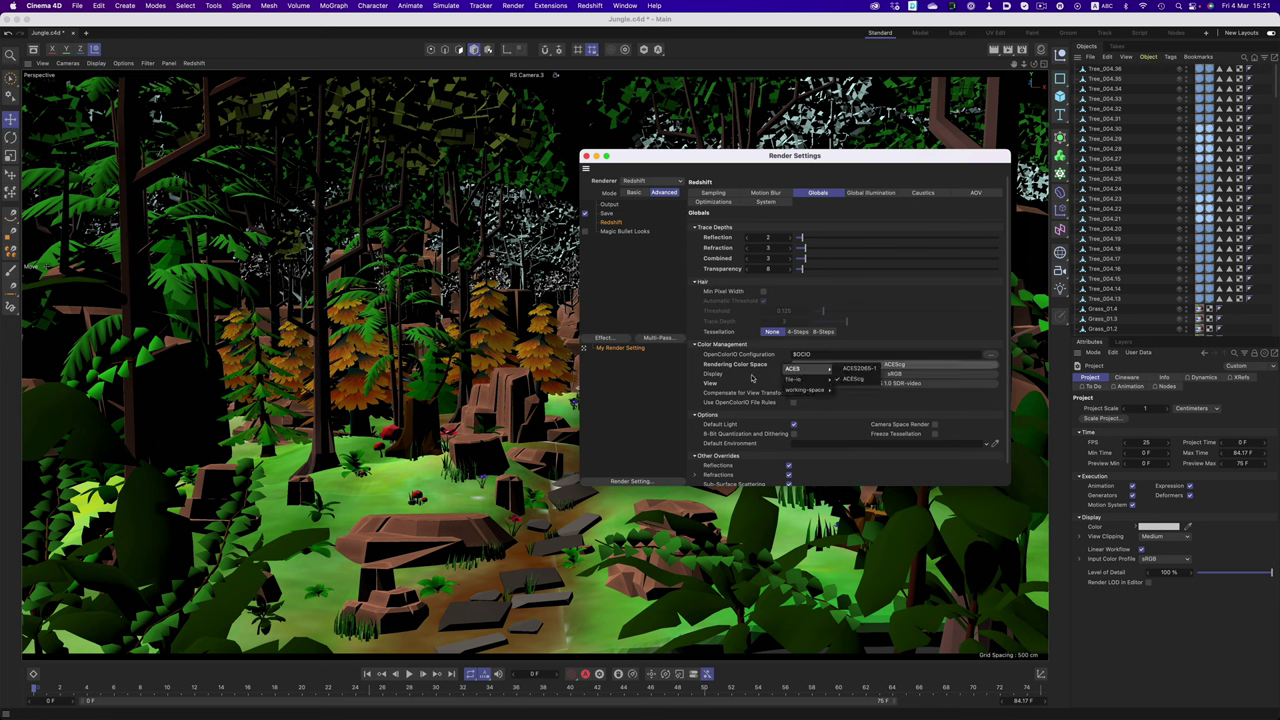
click(752, 370)
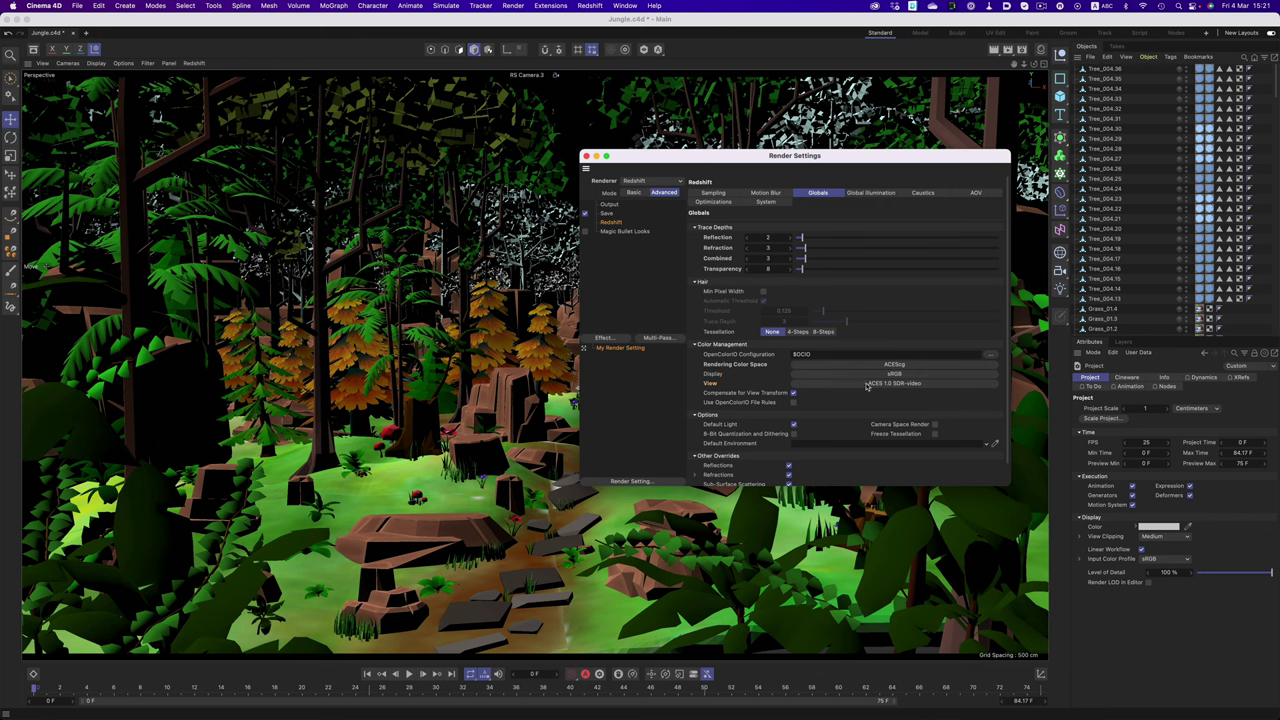
click(866, 387)
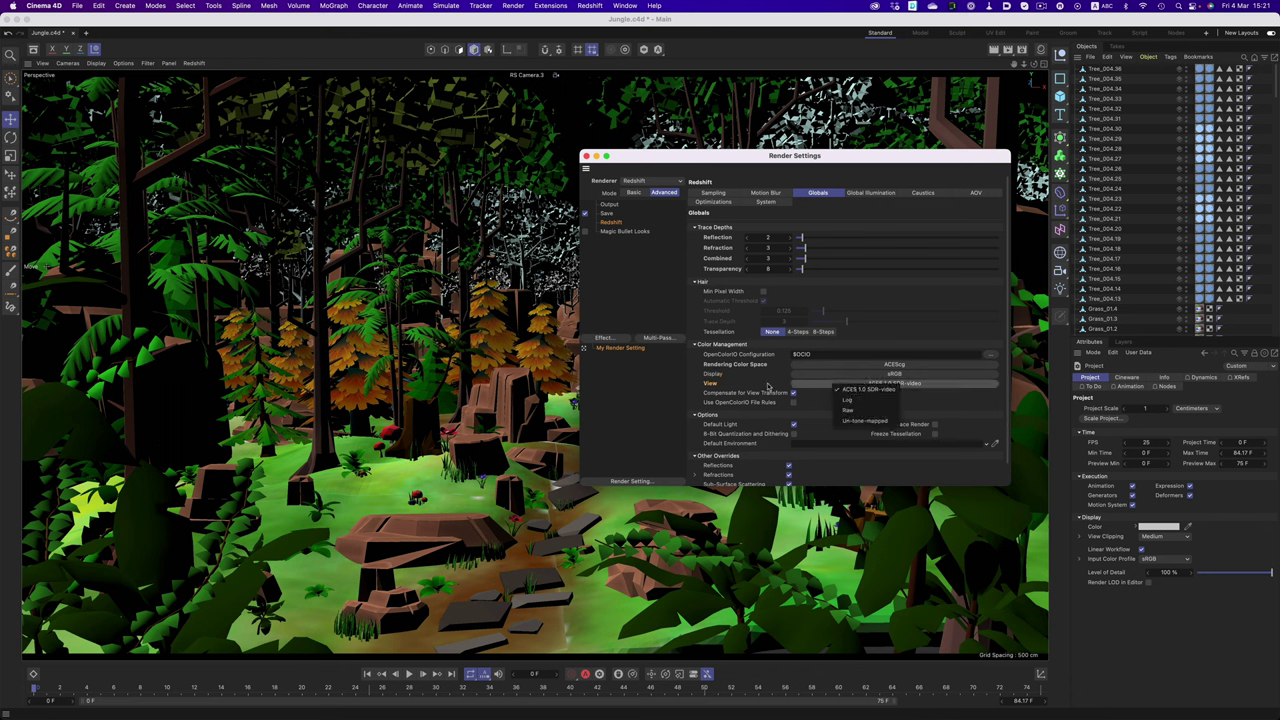
click(768, 387)
click(582, 5)
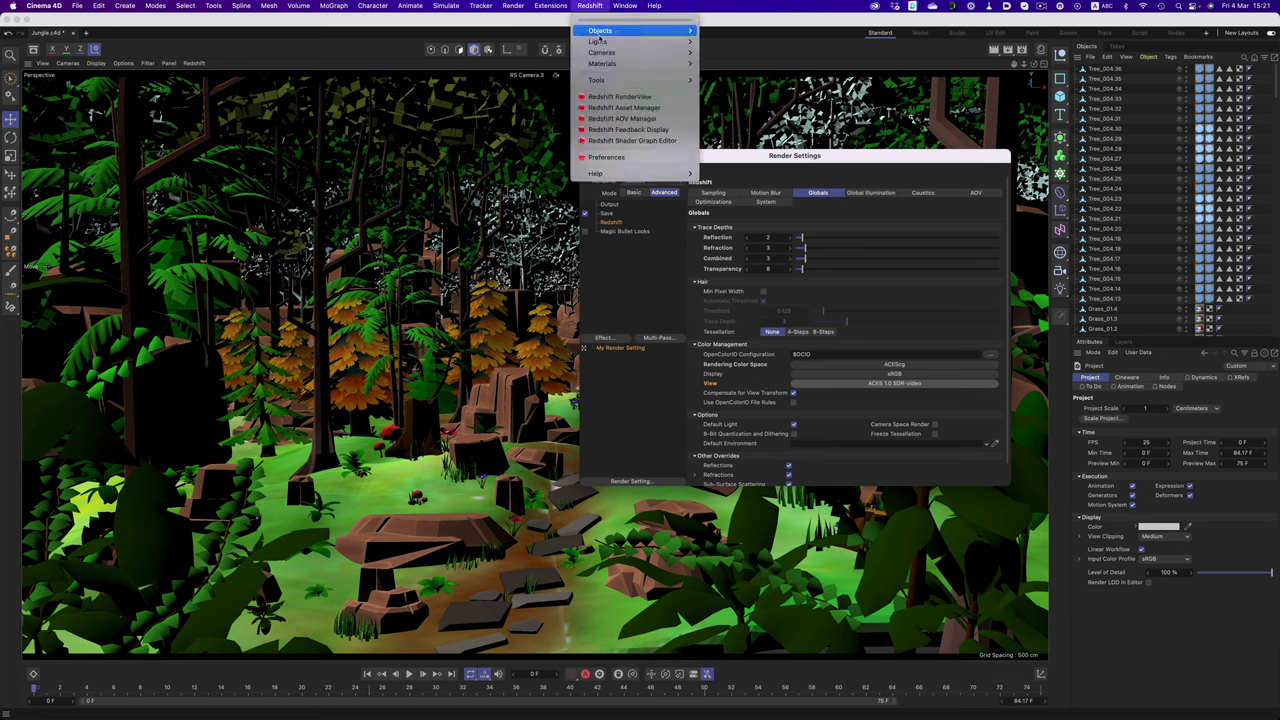
Launch the Redshift RenderView and move it aside to render the jungle scene.
click(596, 96)
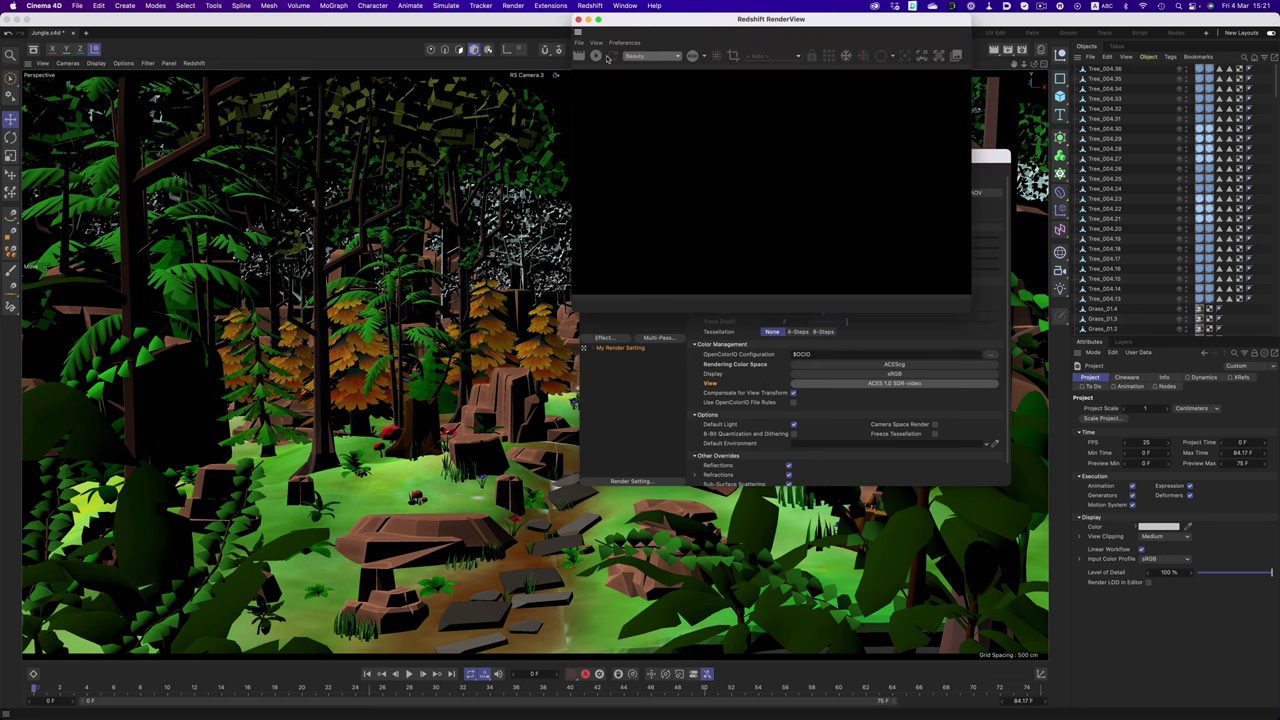
drag(647, 33, 251, 174)
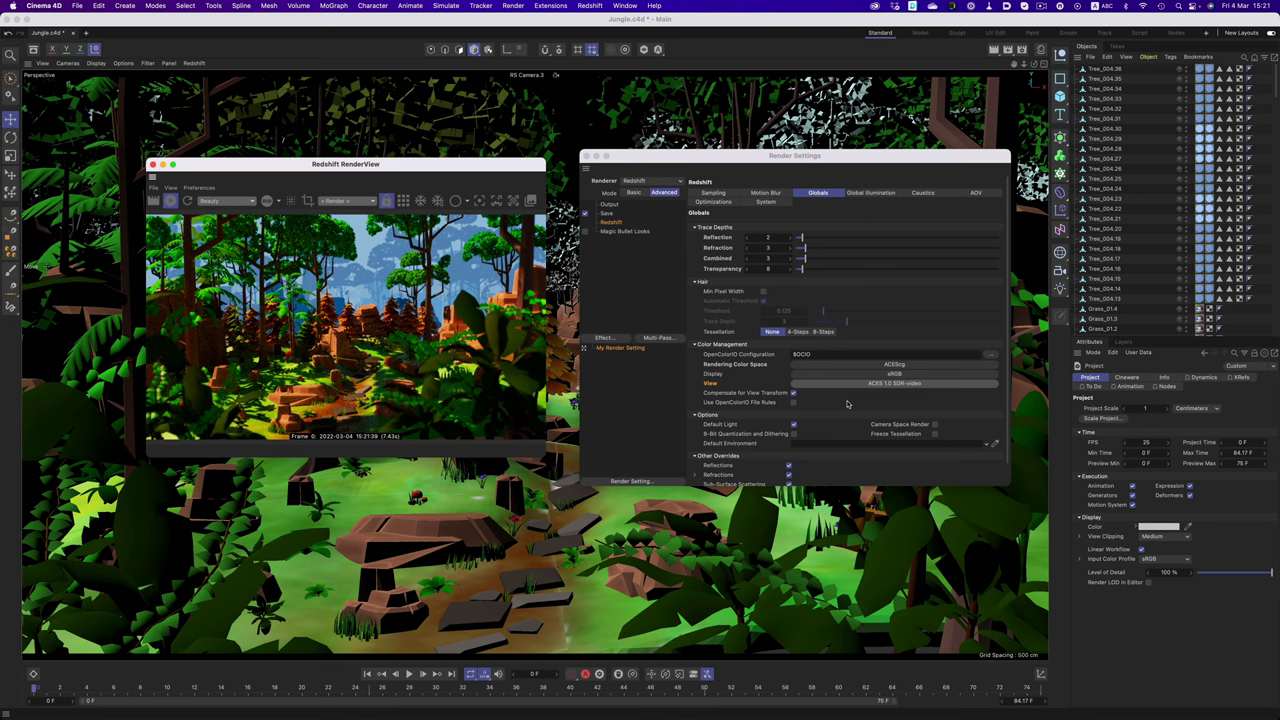
Set the Redshift view transform to Un-tone-mapped.
click(857, 386)
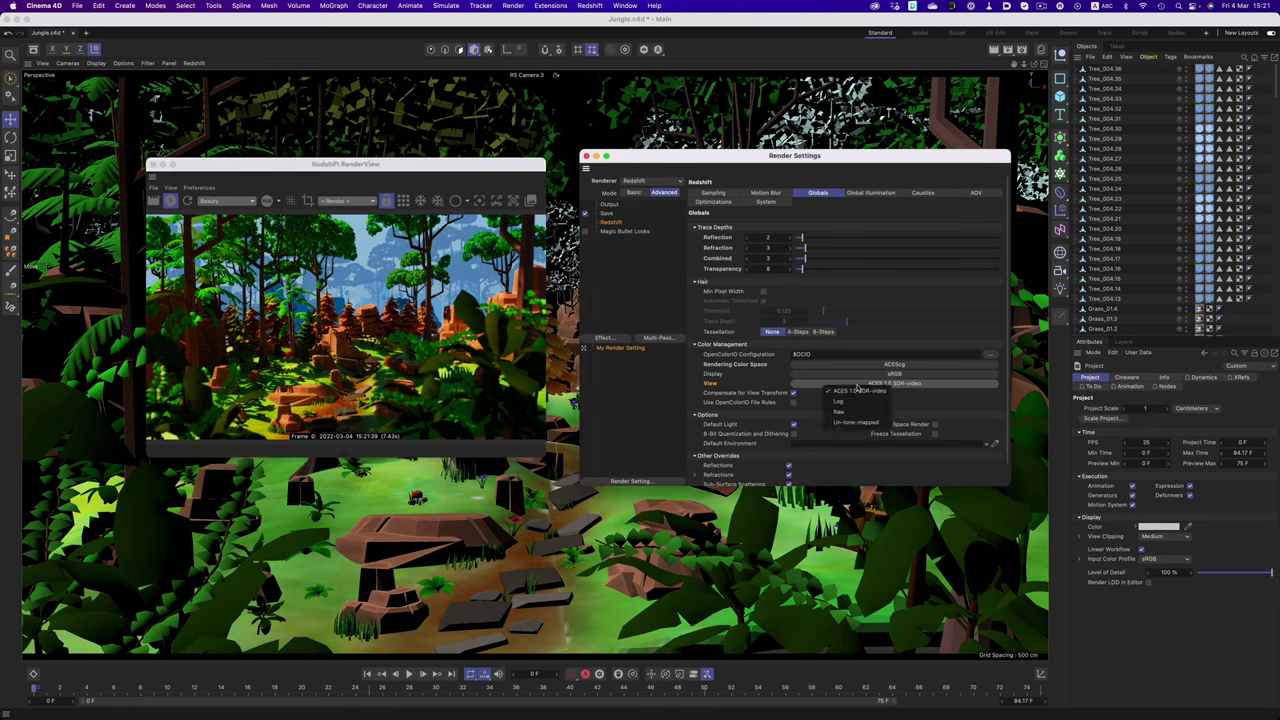
click(857, 422)
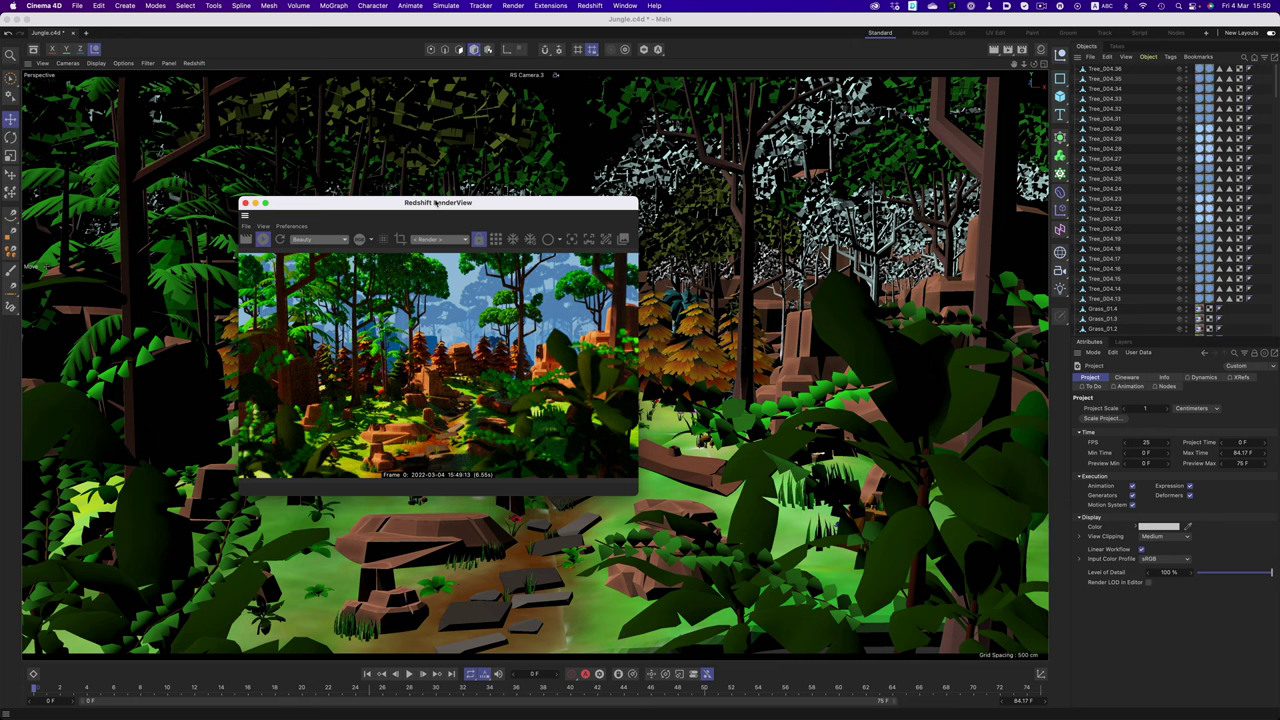
Render the jungle to the Picture Viewer, switch View to Un-tone-mapped, then render again.
drag(437, 202, 910, 202)
click(625, 49)
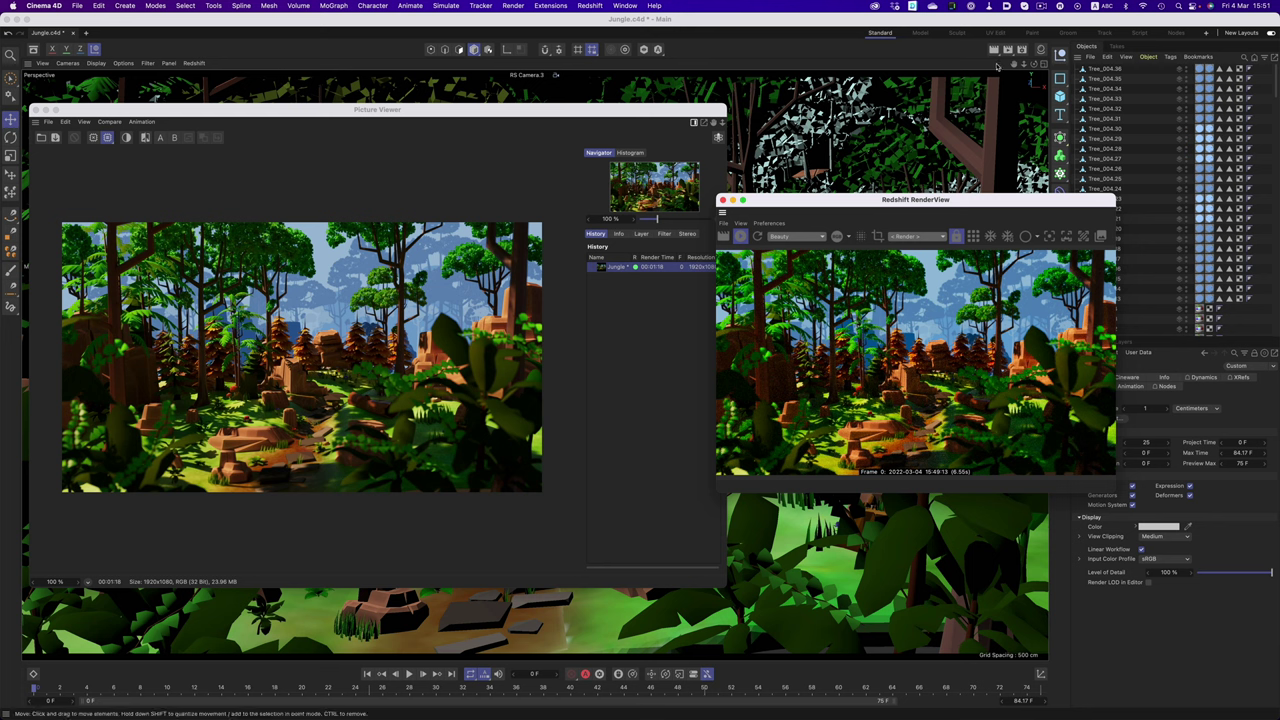
click(1021, 50)
drag(1025, 44, 837, 142)
click(900, 178)
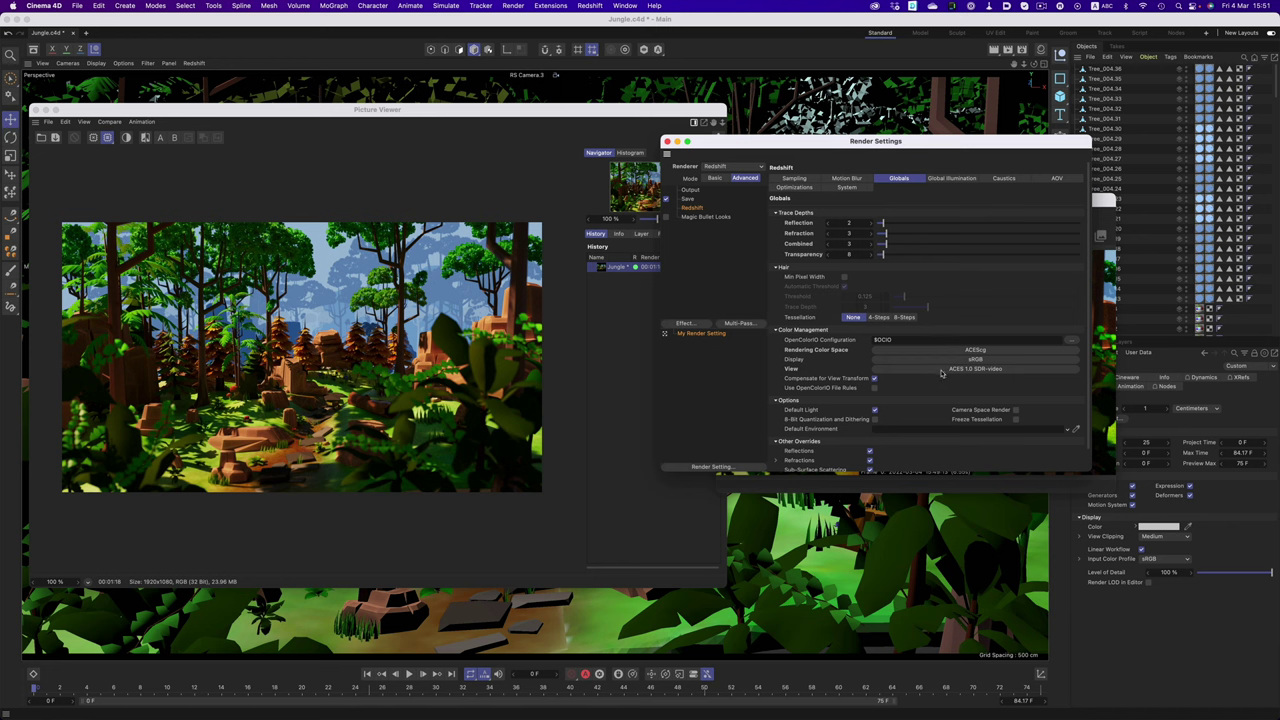
click(941, 373)
click(936, 399)
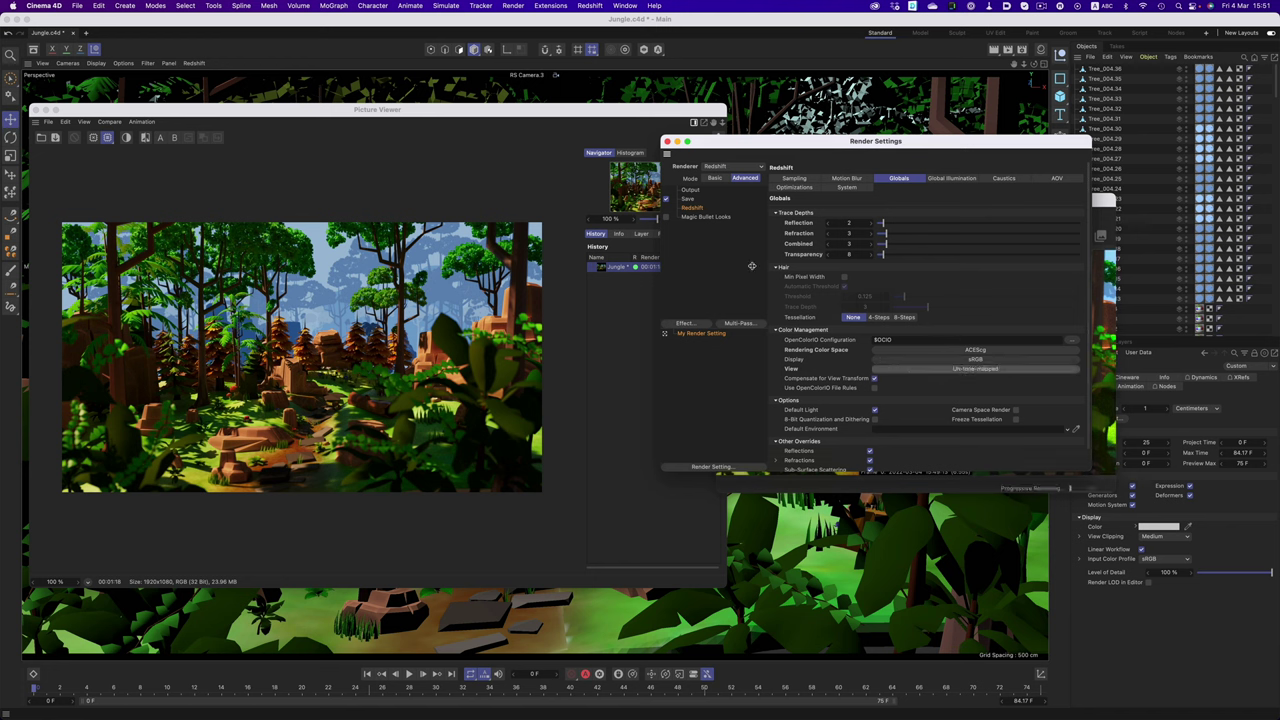
click(667, 141)
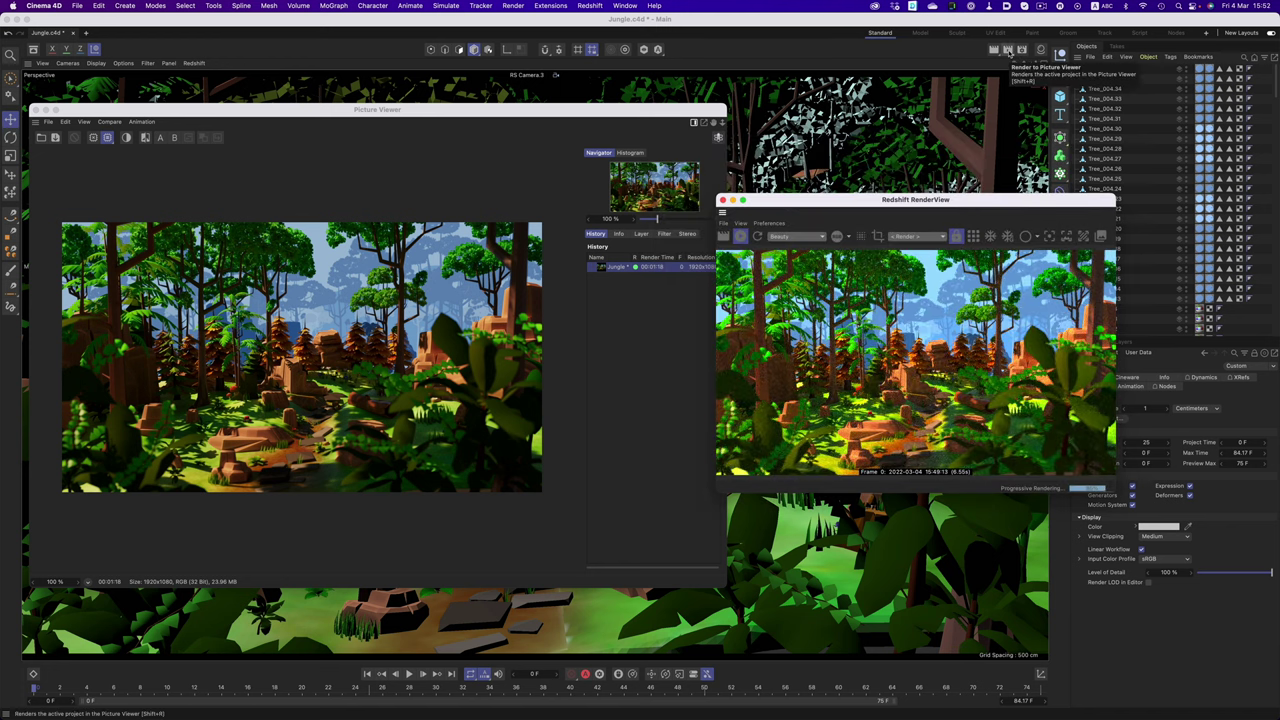
click(1009, 50)
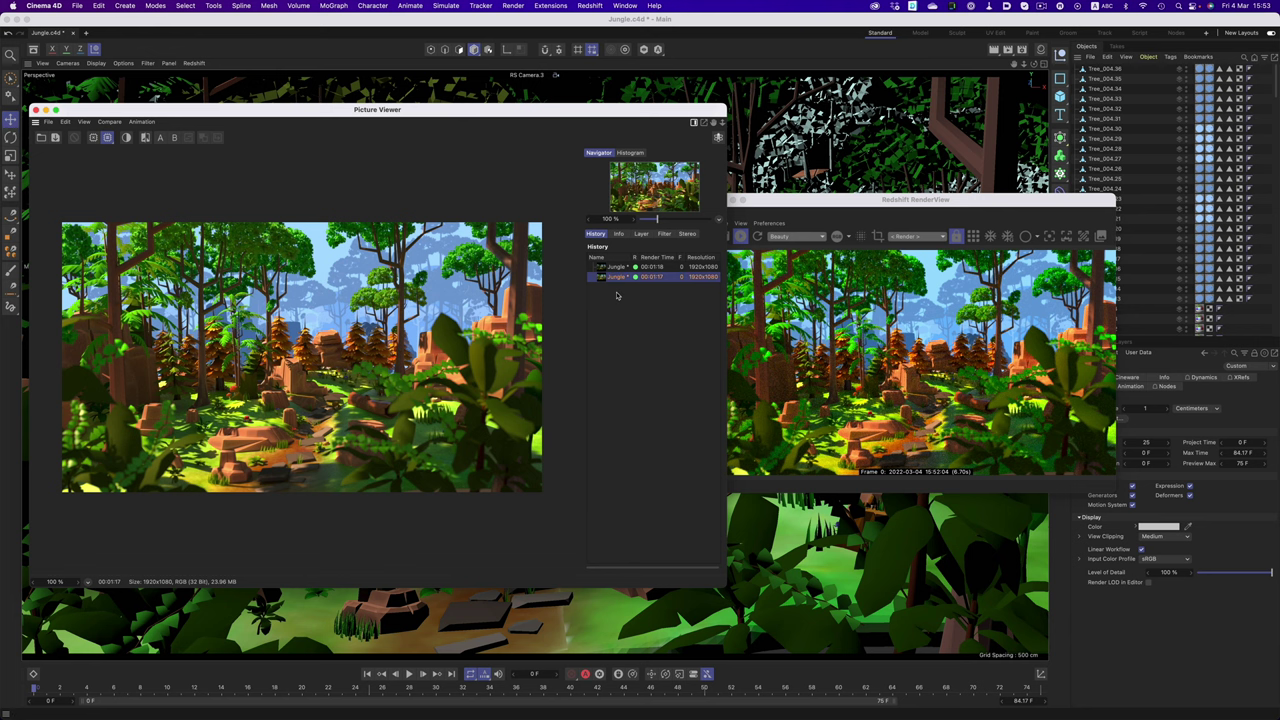
Set the rendering colour space to scene-linear Rec.709-sRGB and re-render the jungle.
click(1021, 49)
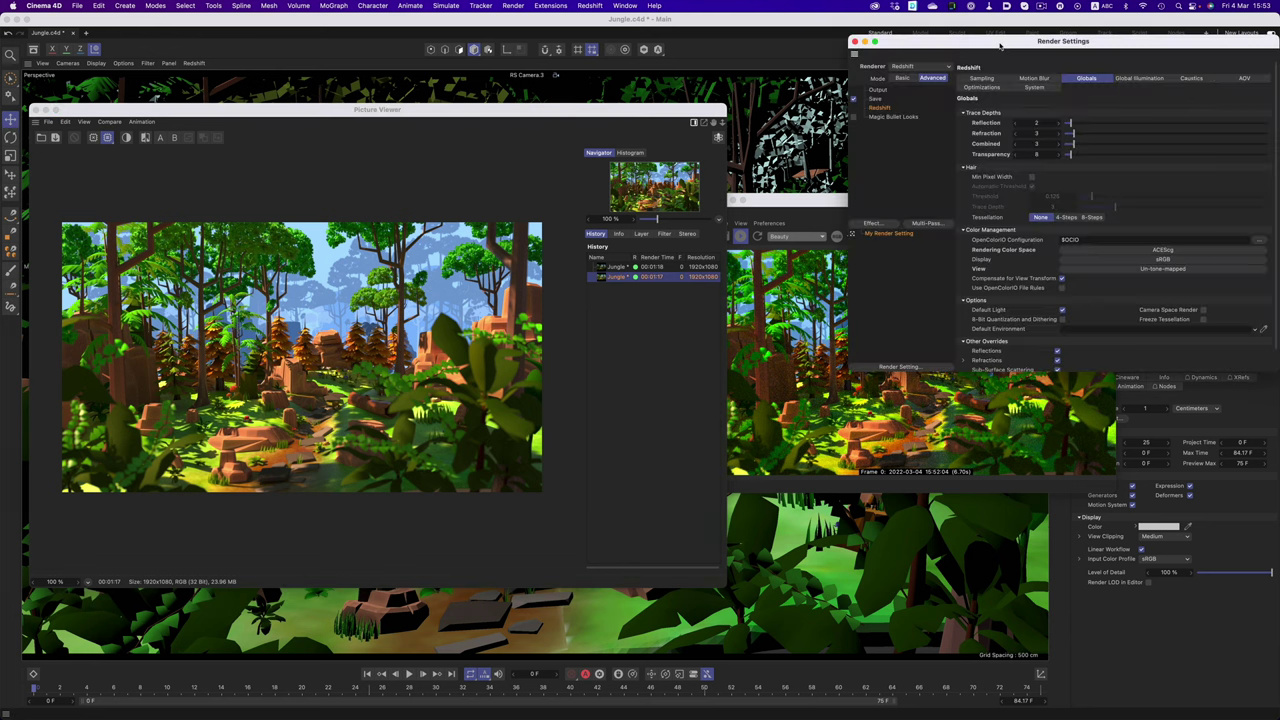
drag(999, 44, 808, 145)
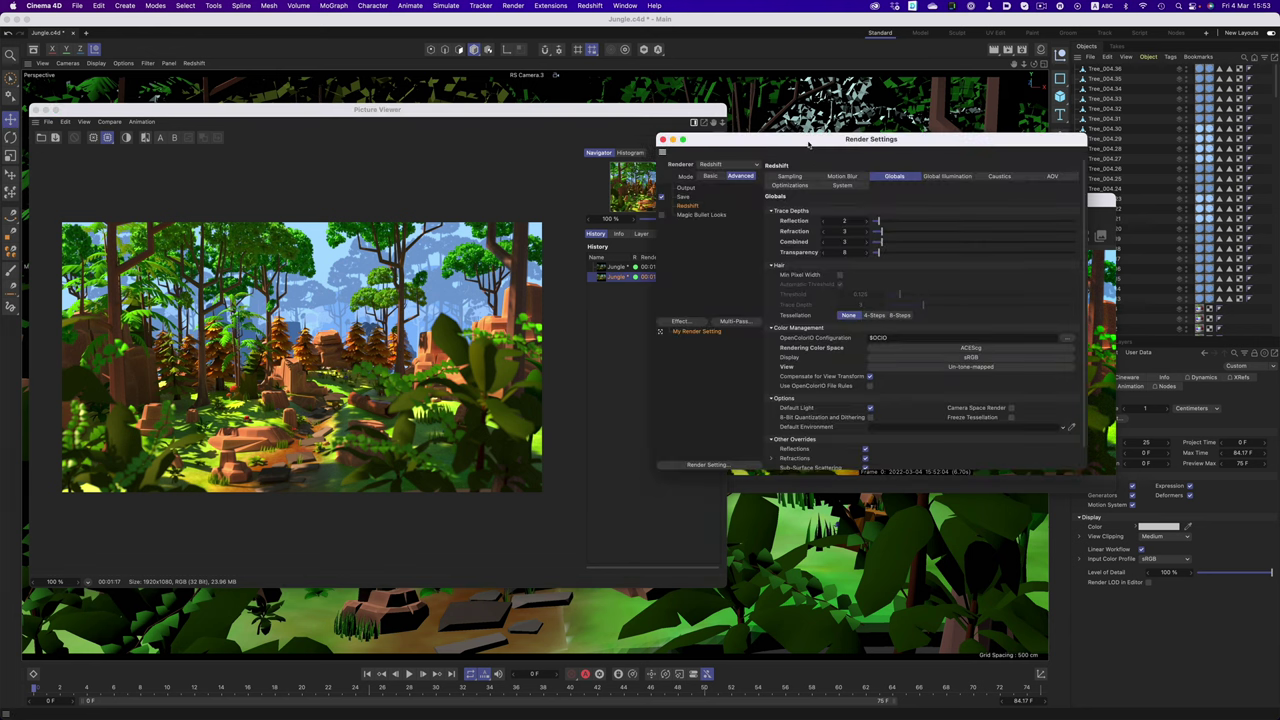
click(954, 351)
mouse_move(937, 355)
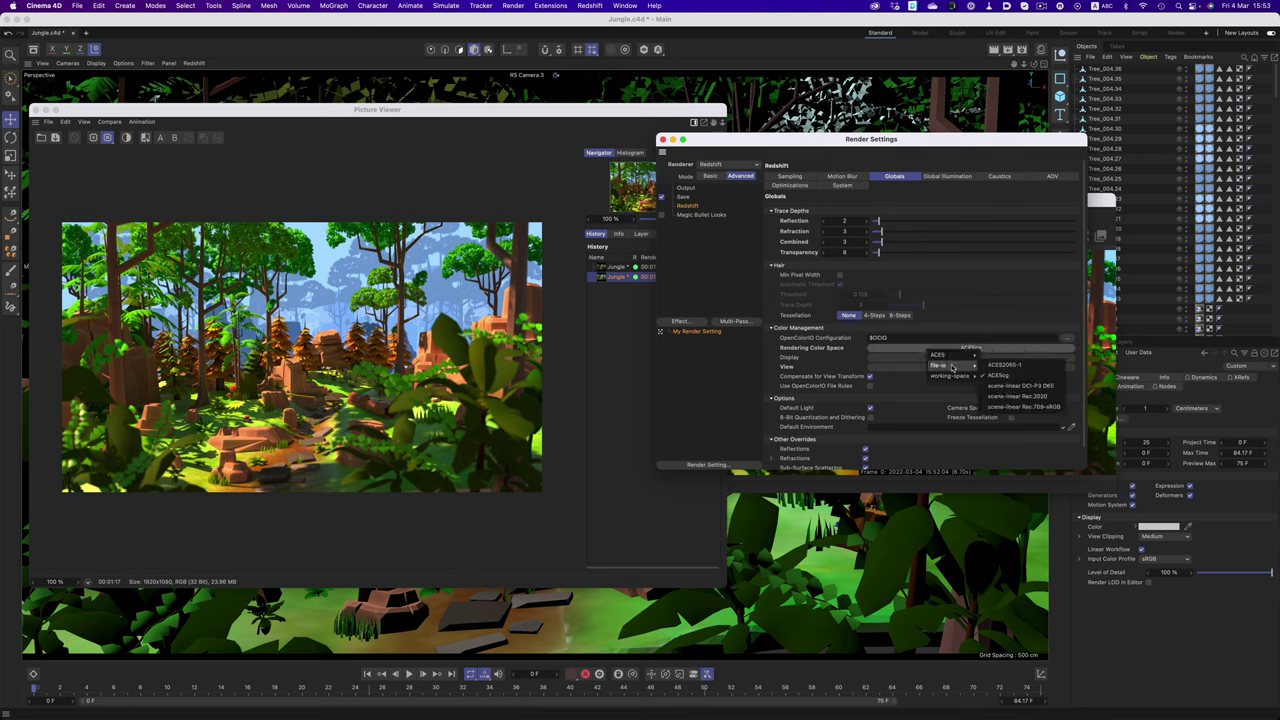
click(1022, 409)
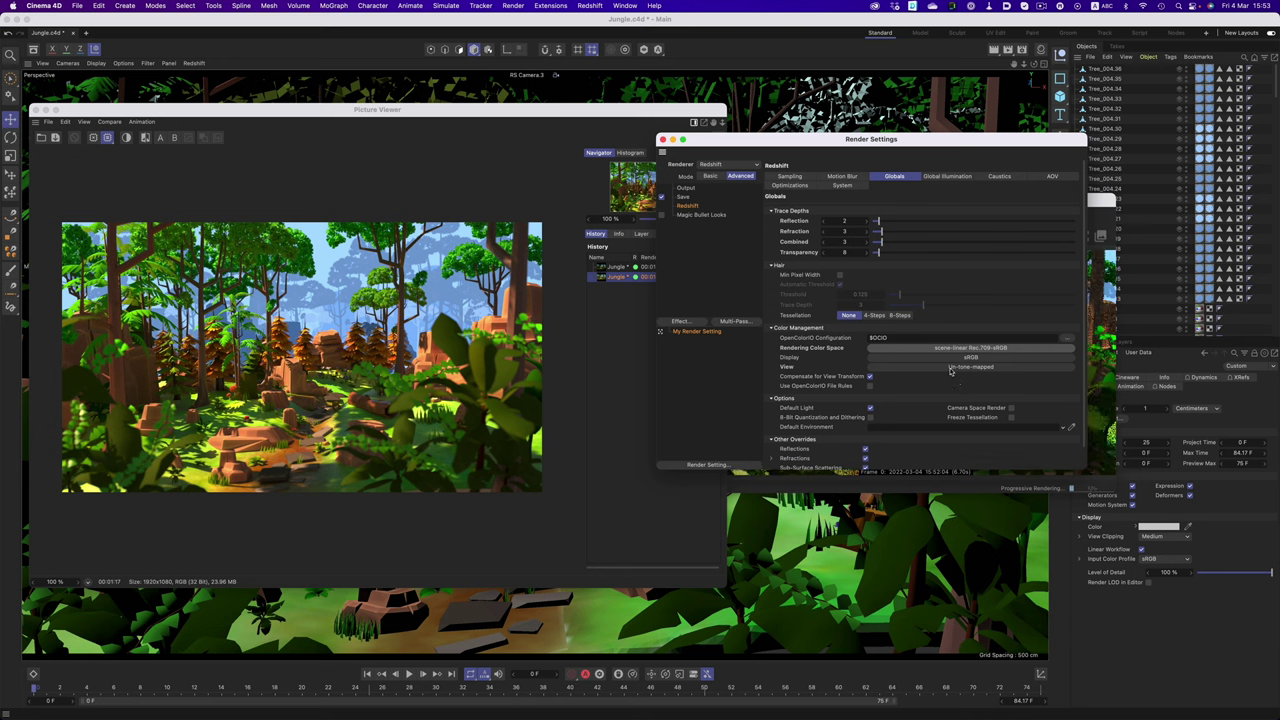
click(662, 140)
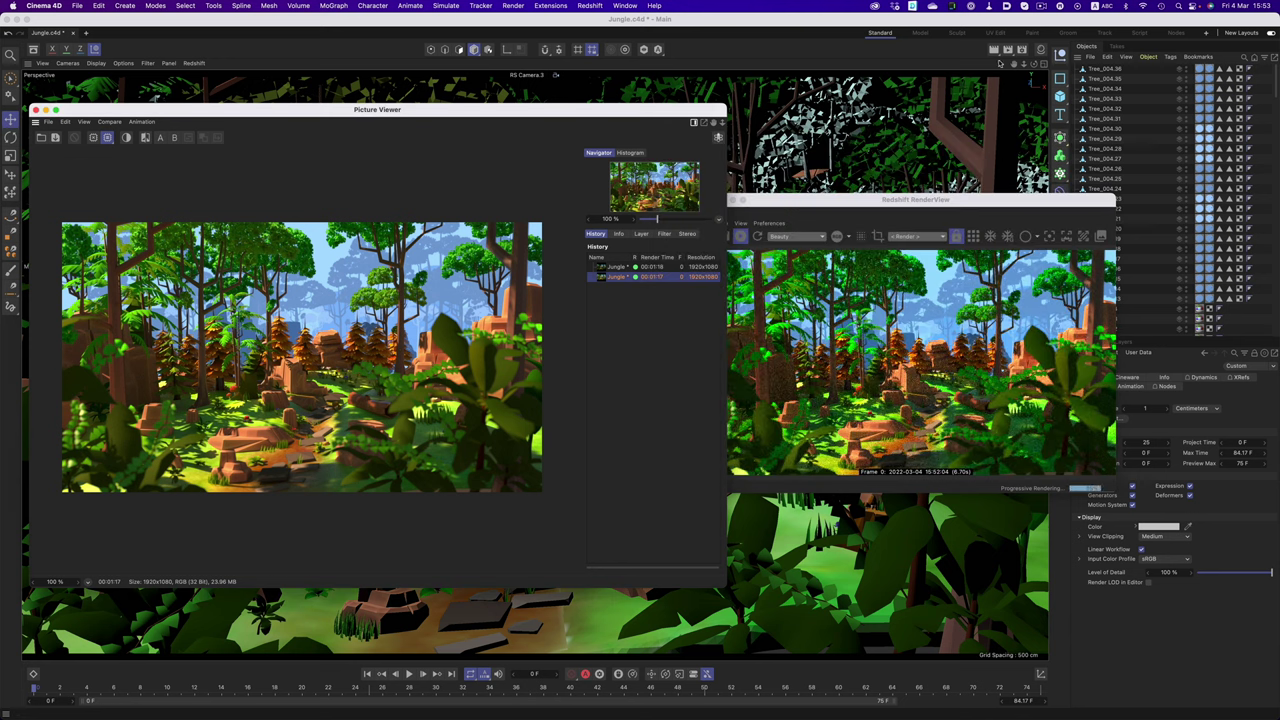
key(shift+r)
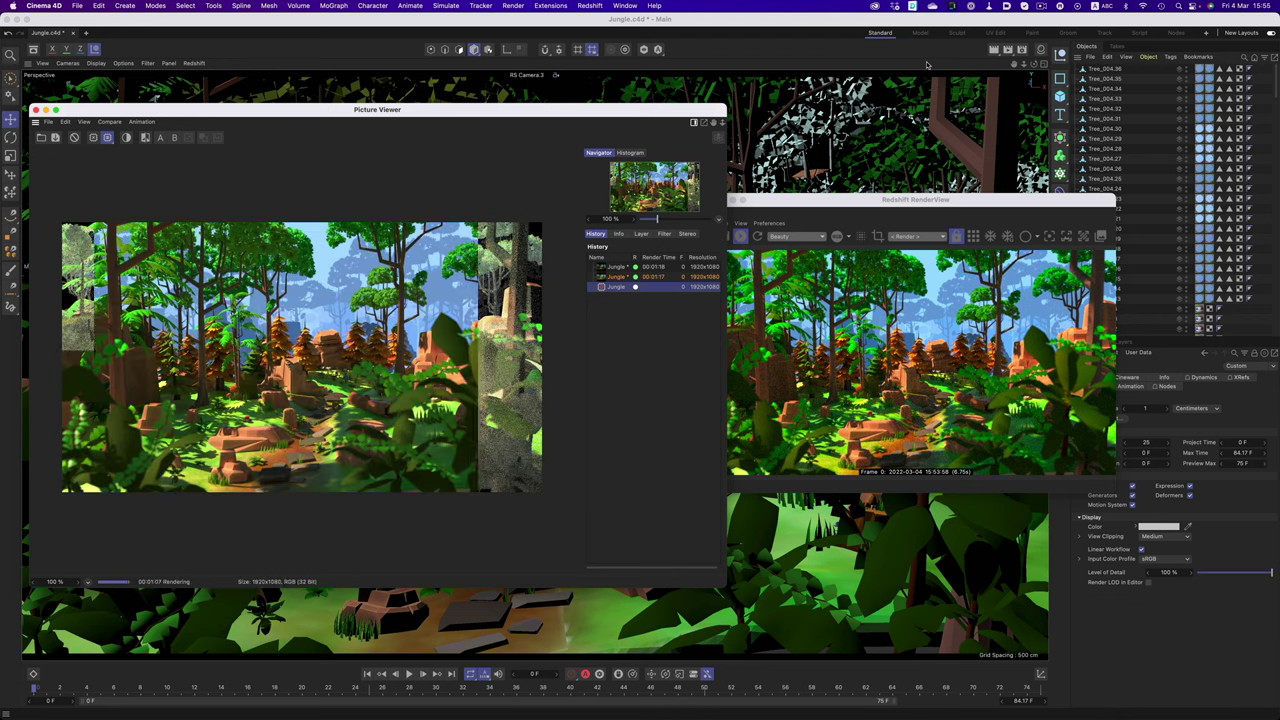
Flip between the ACEScg and Rec.709 renders in the history, ending on Rec.709.
click(617, 279)
click(618, 289)
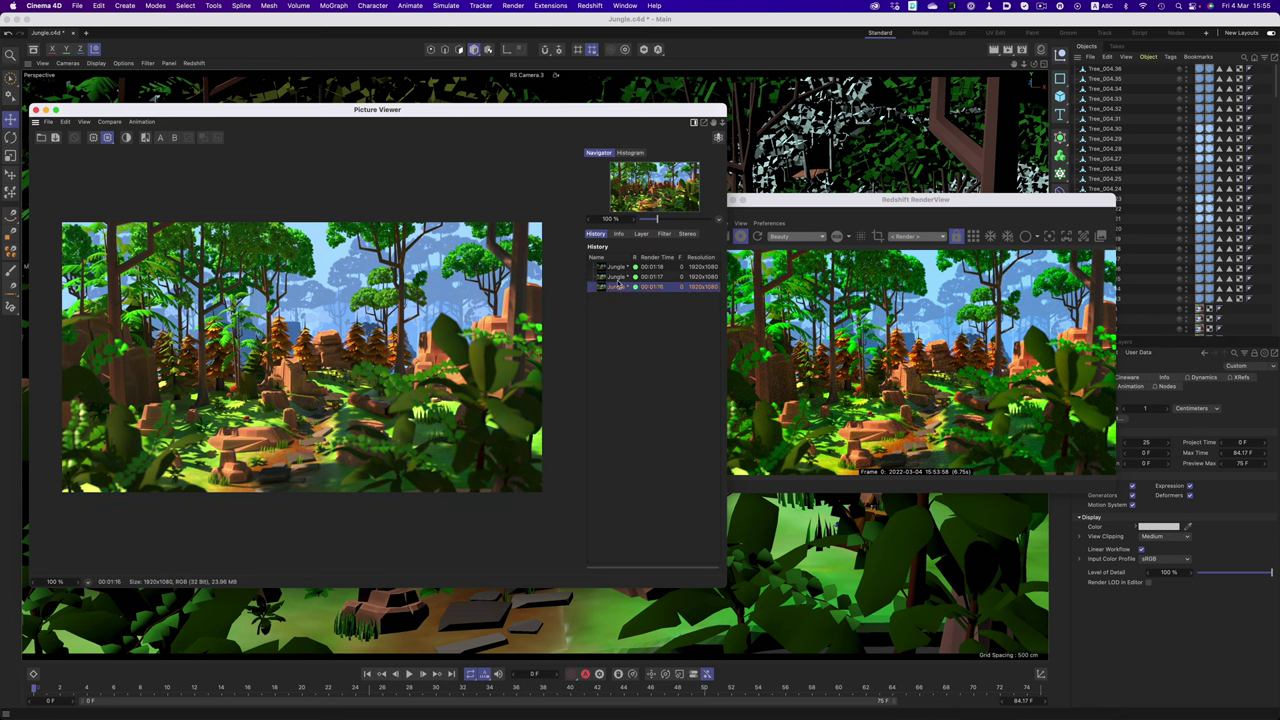
click(619, 280)
key(Down)
key(Up)
key(Down)
key(Up)
key(Down)
key(Up)
key(Down)
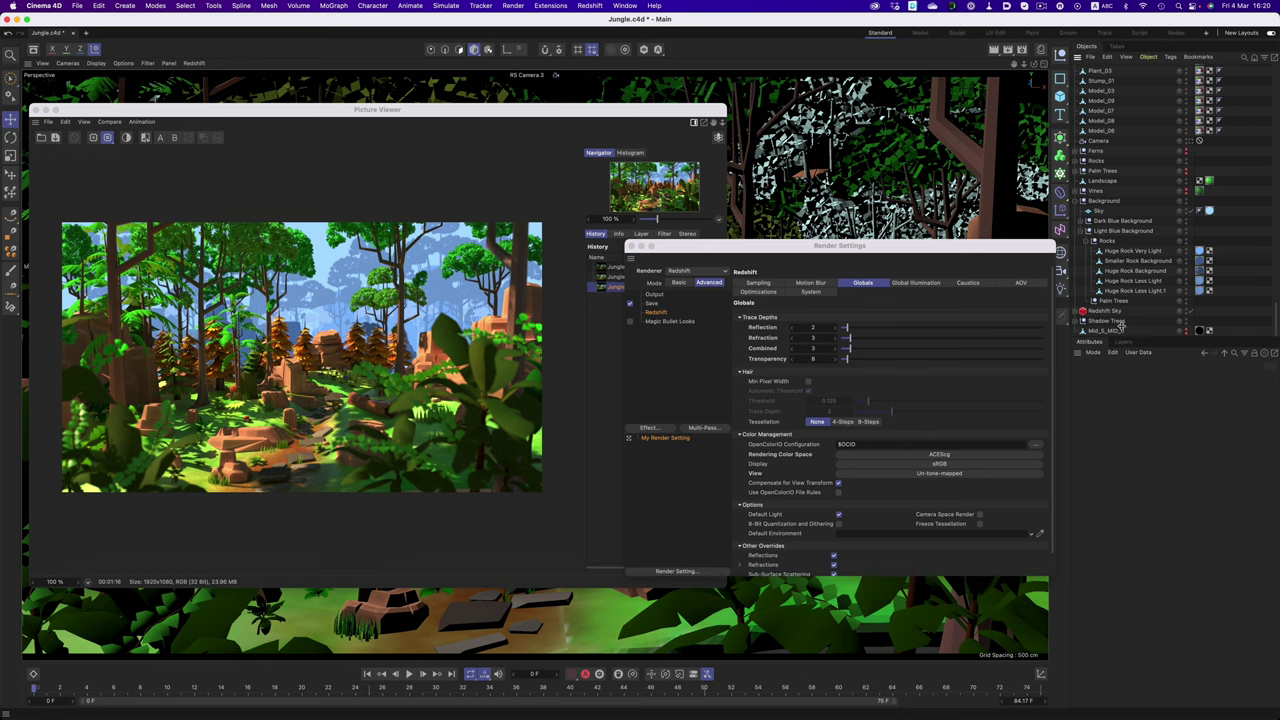
Raise the Redshift Sky intensity, re-render, and compare the darker and brighter jungle renders.
click(1105, 311)
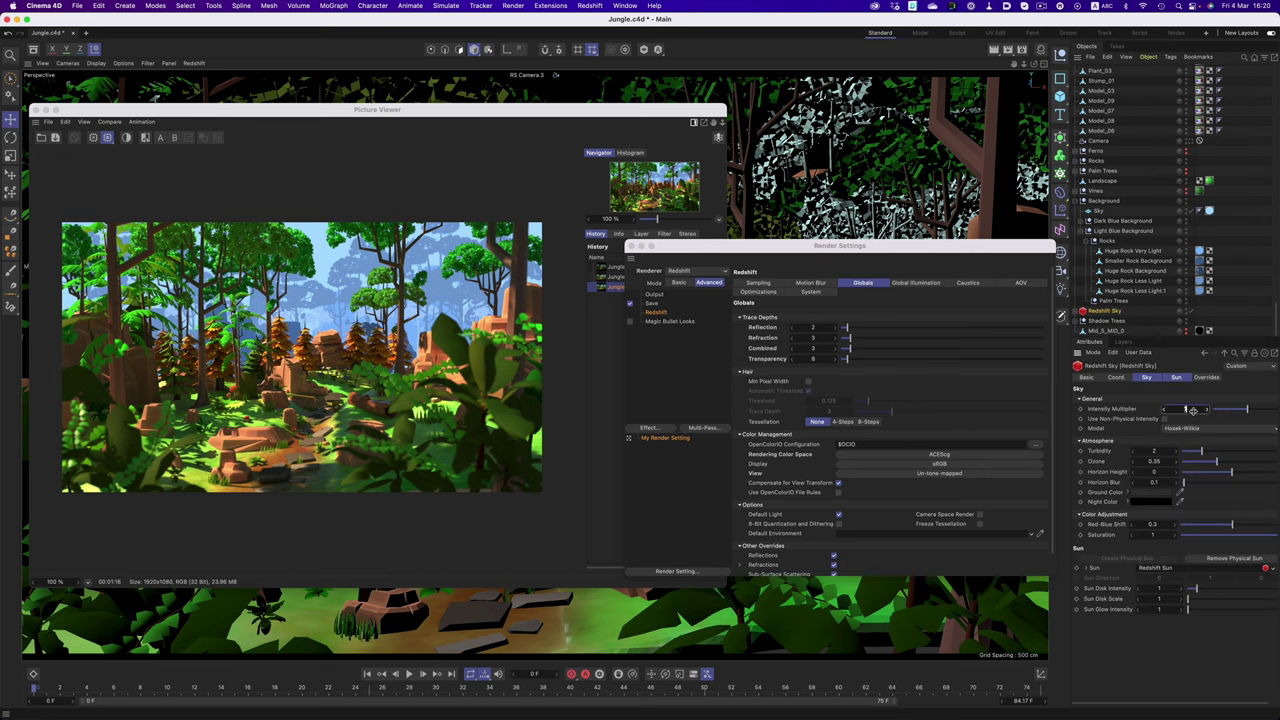
drag(1192, 410, 1193, 409)
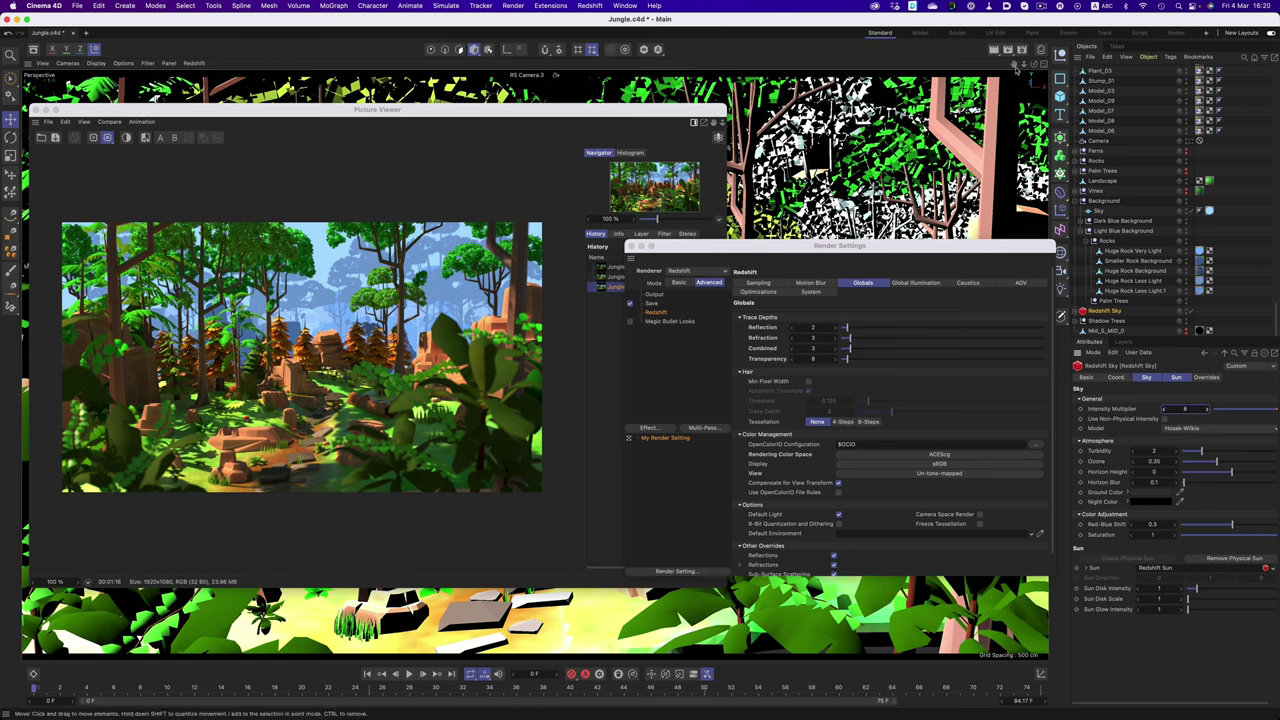
key(shift+r)
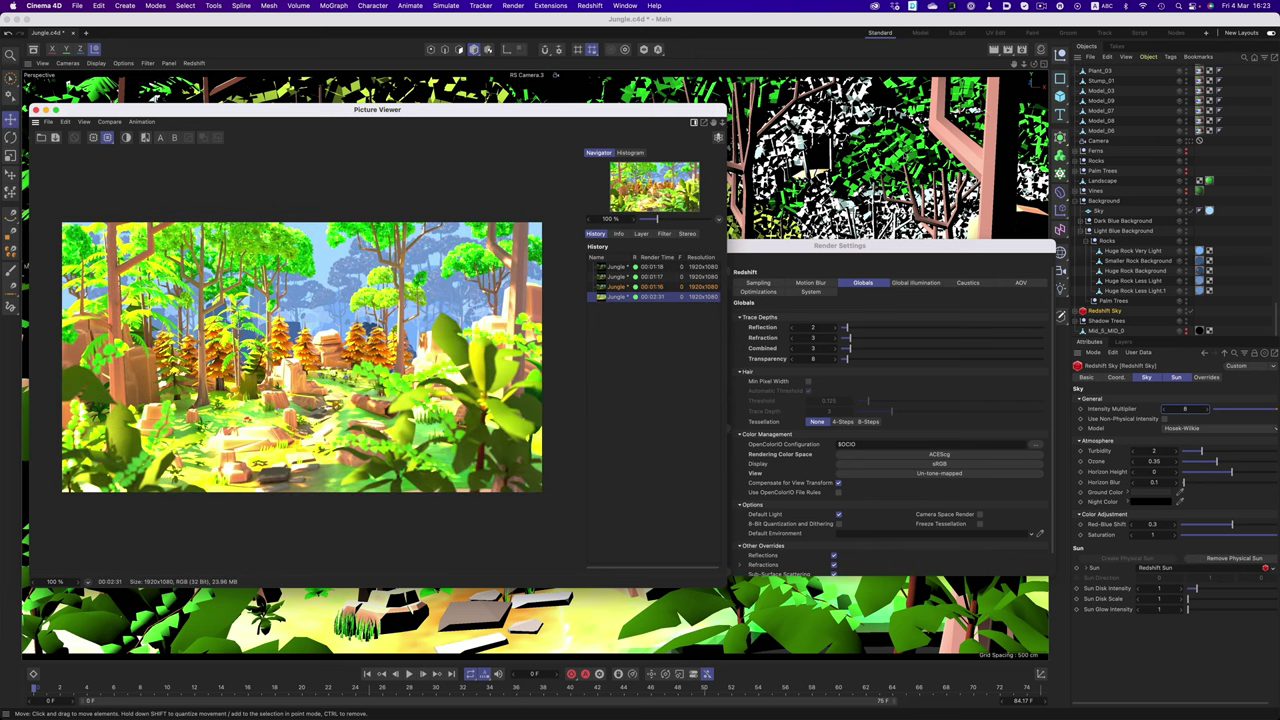
click(622, 287)
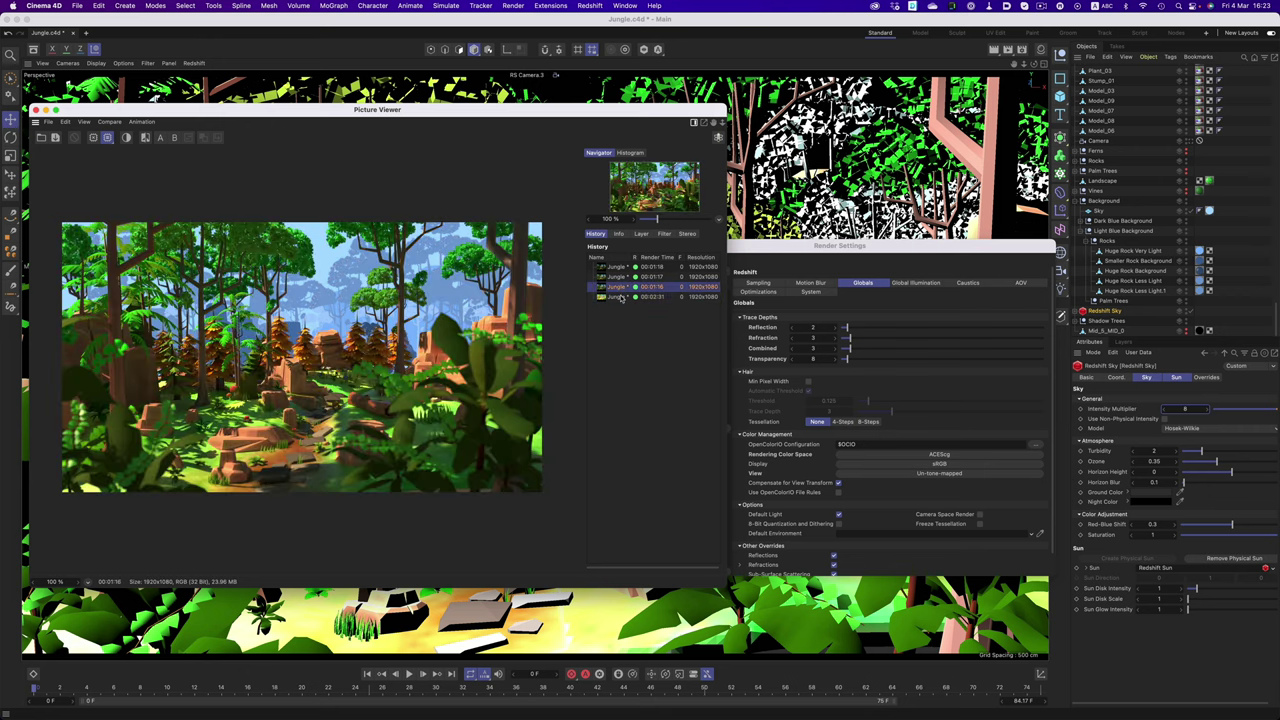
click(620, 297)
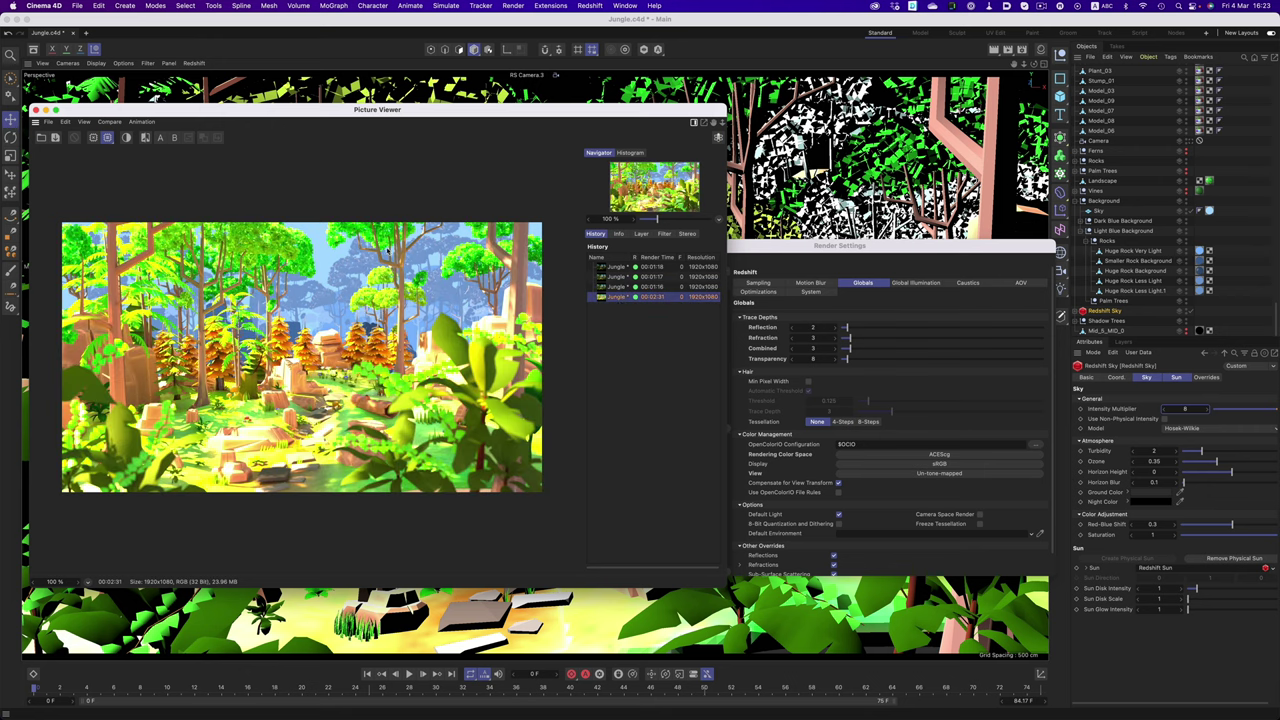
Save the brighter render with OpenEXR chosen as the image format.
key(super+s)
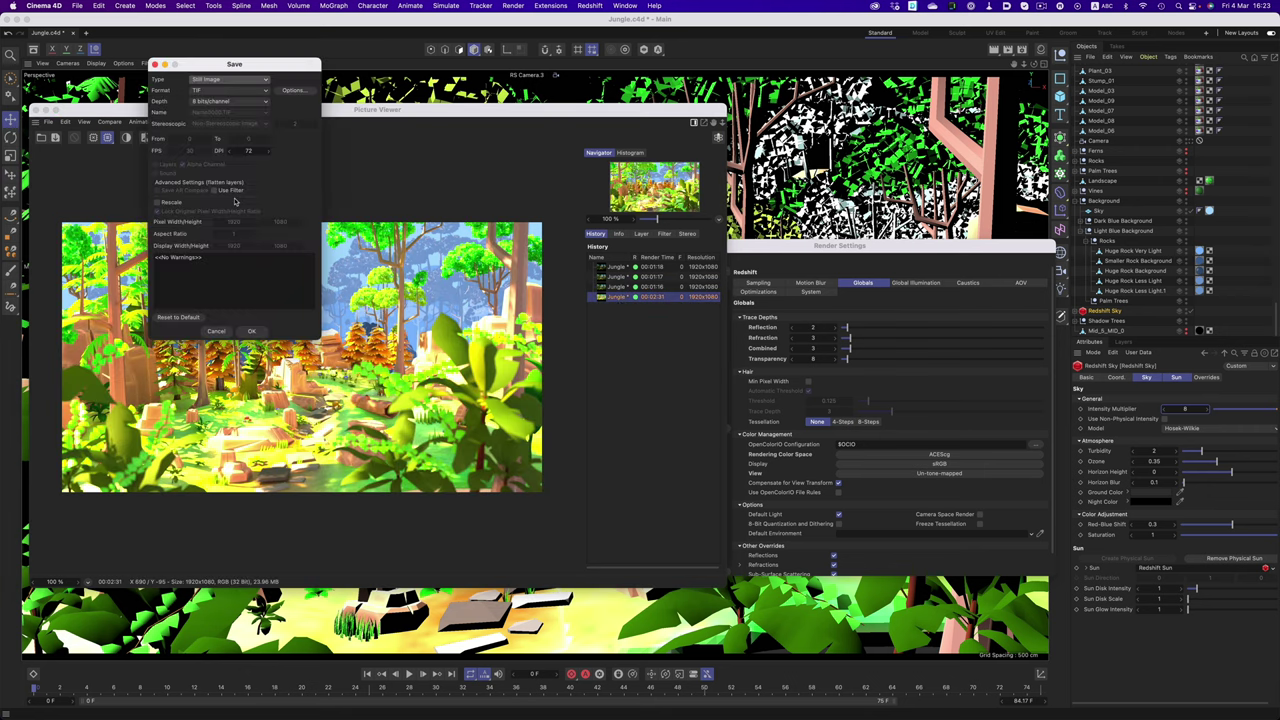
click(228, 90)
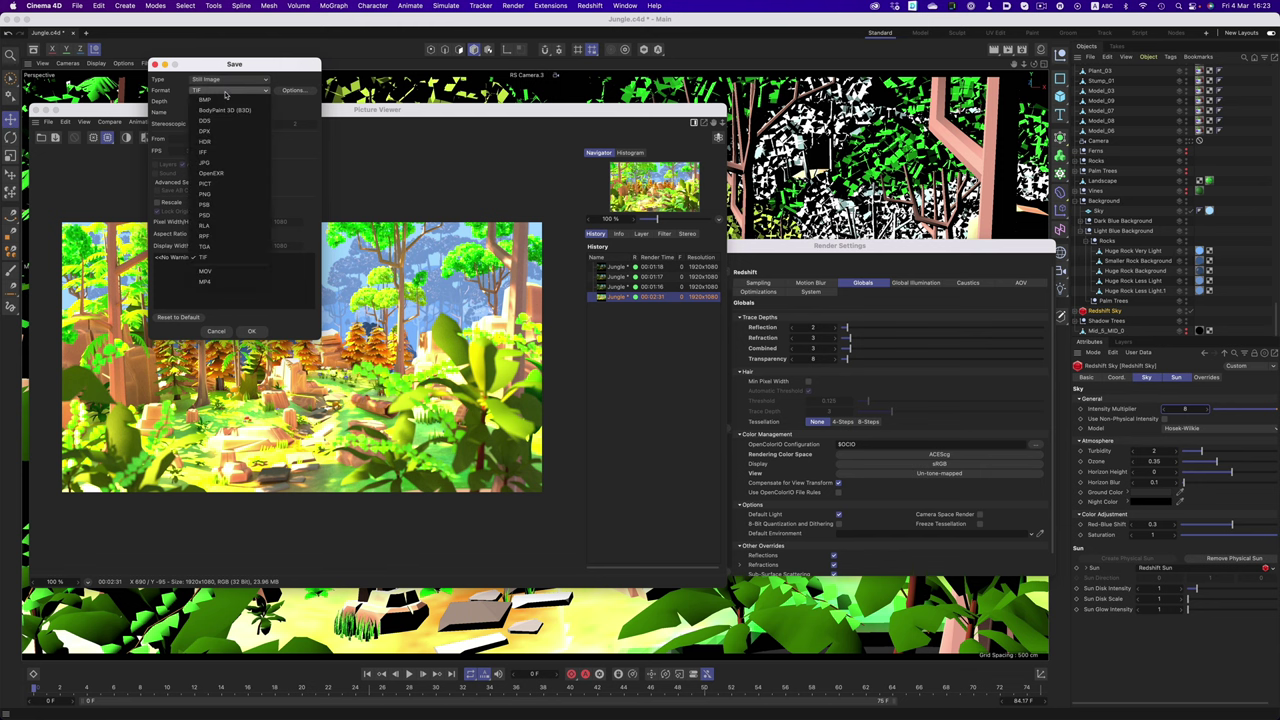
click(222, 176)
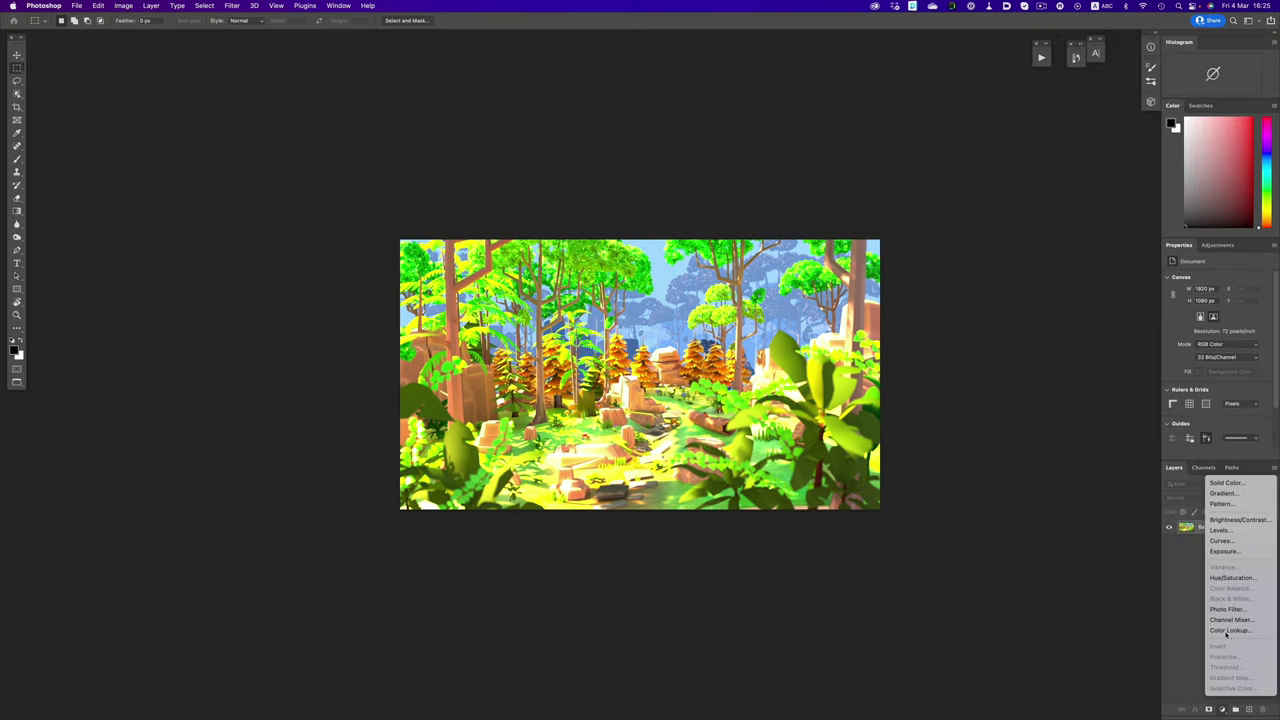
Add an Exposure adjustment layer and lower its exposure to about -5.26.
click(1226, 551)
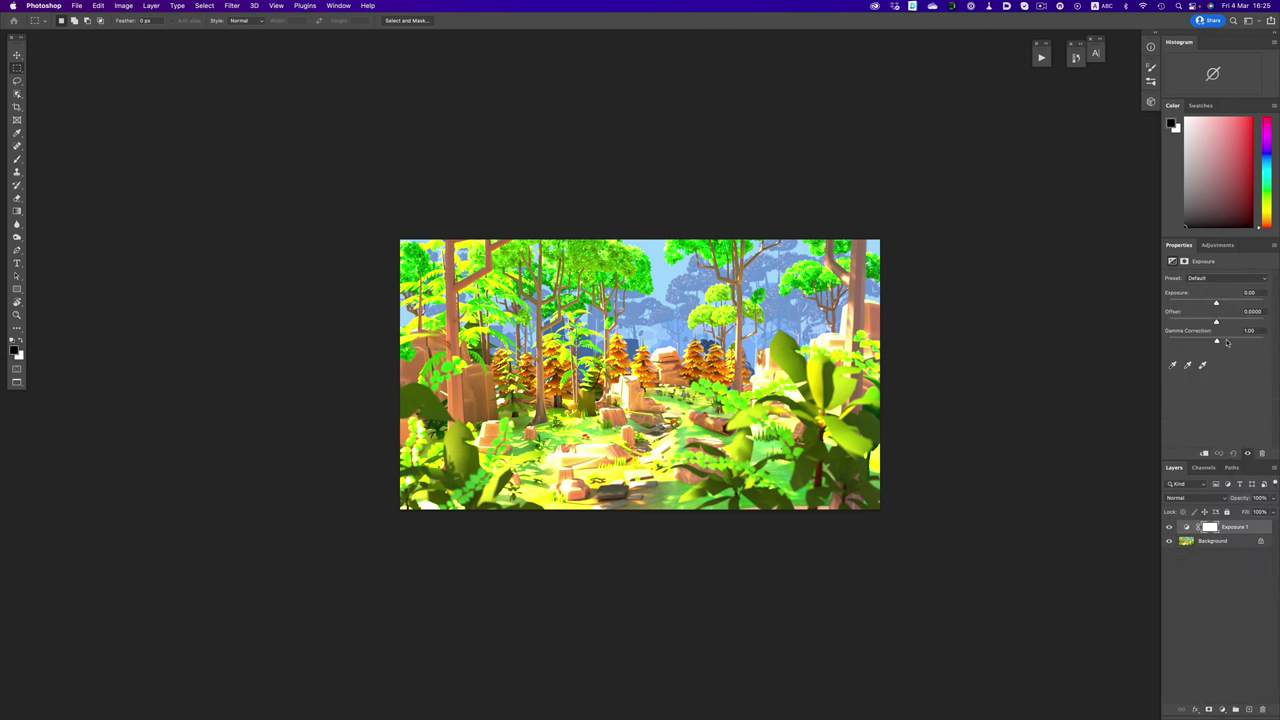
drag(1217, 305, 1190, 306)
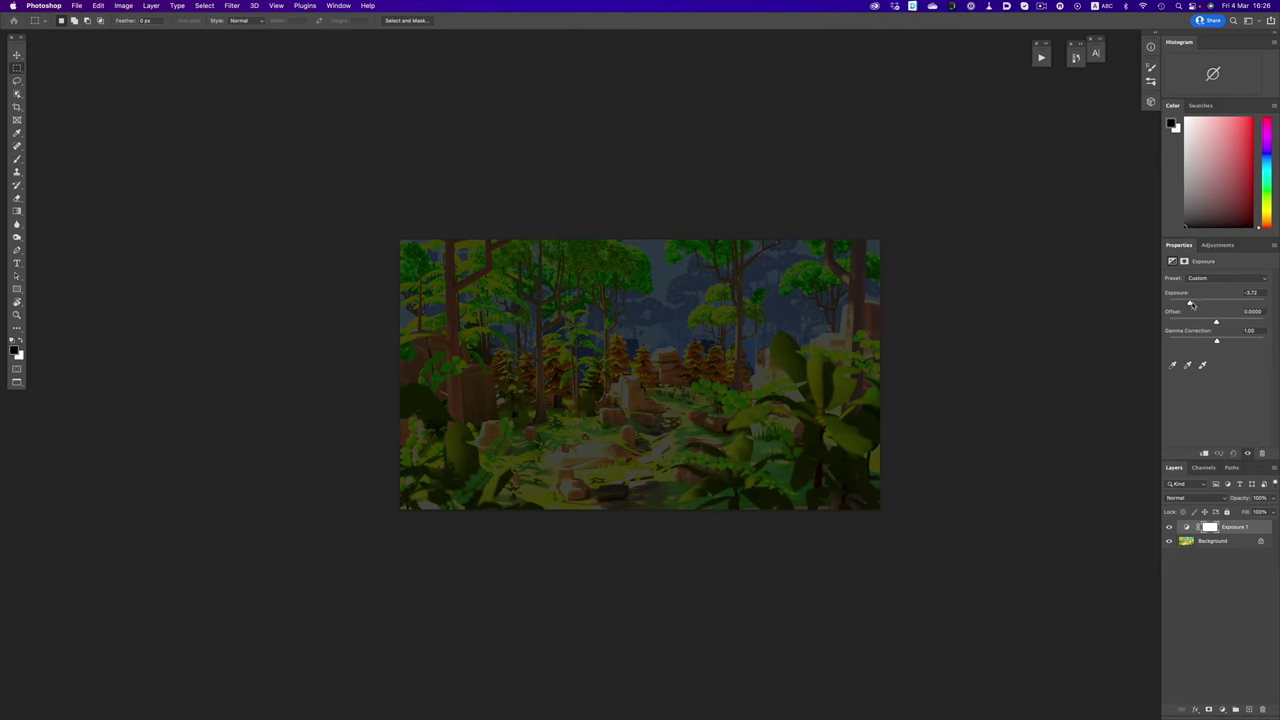
drag(1189, 305, 1187, 306)
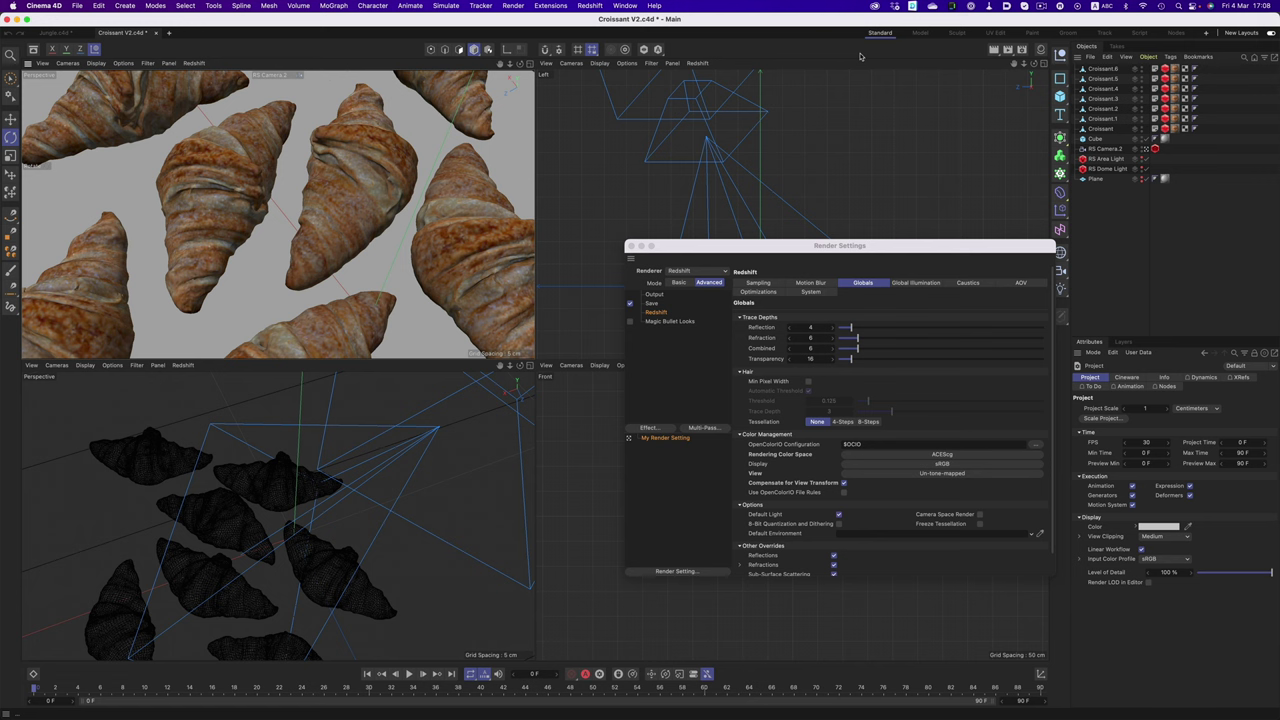
Render the croissant scene to the Picture Viewer, then move and narrow it beside the render settings.
click(1010, 50)
drag(1023, 45, 463, 112)
drag(718, 160, 606, 161)
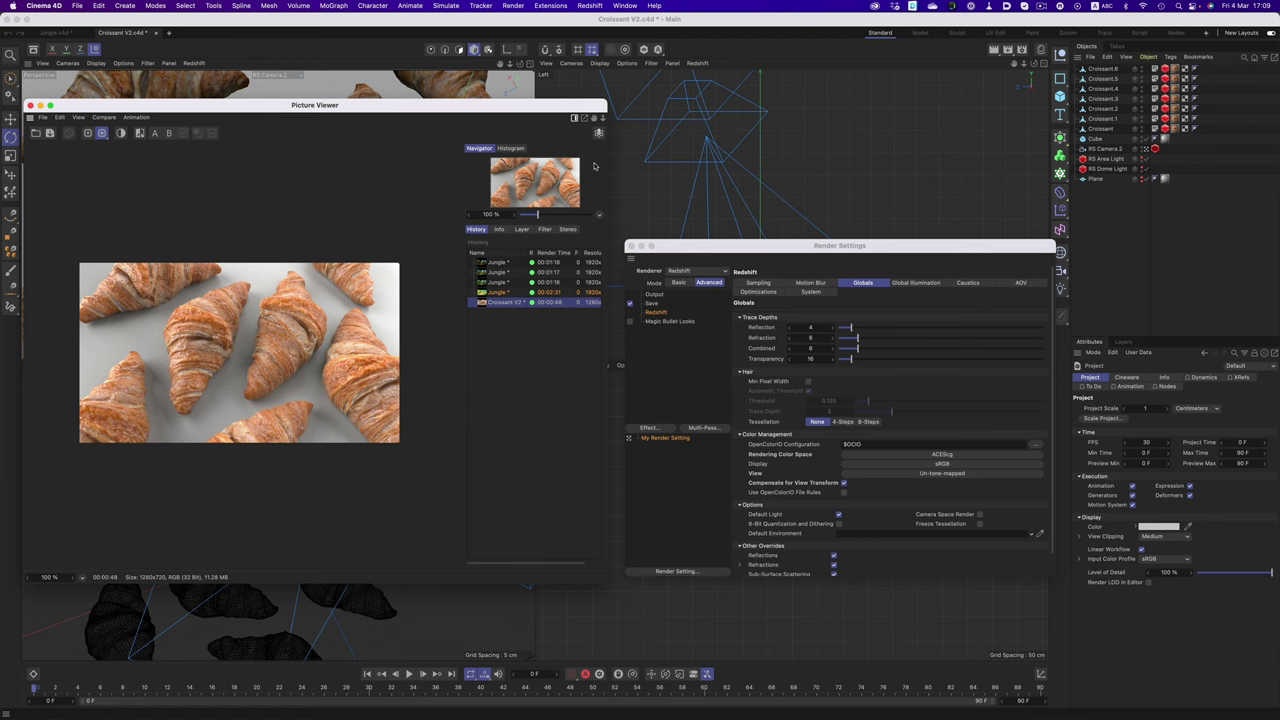
Set the RS Area Light's intensity to 2.
click(1105, 158)
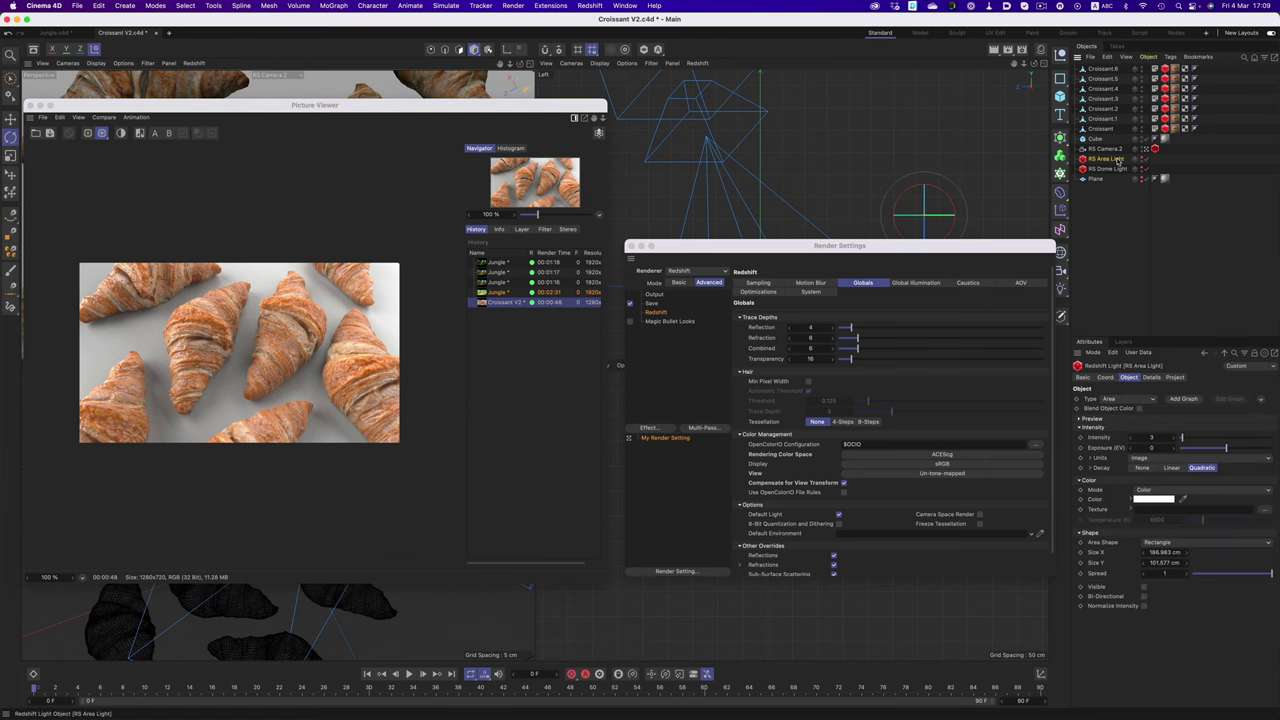
click(1155, 438)
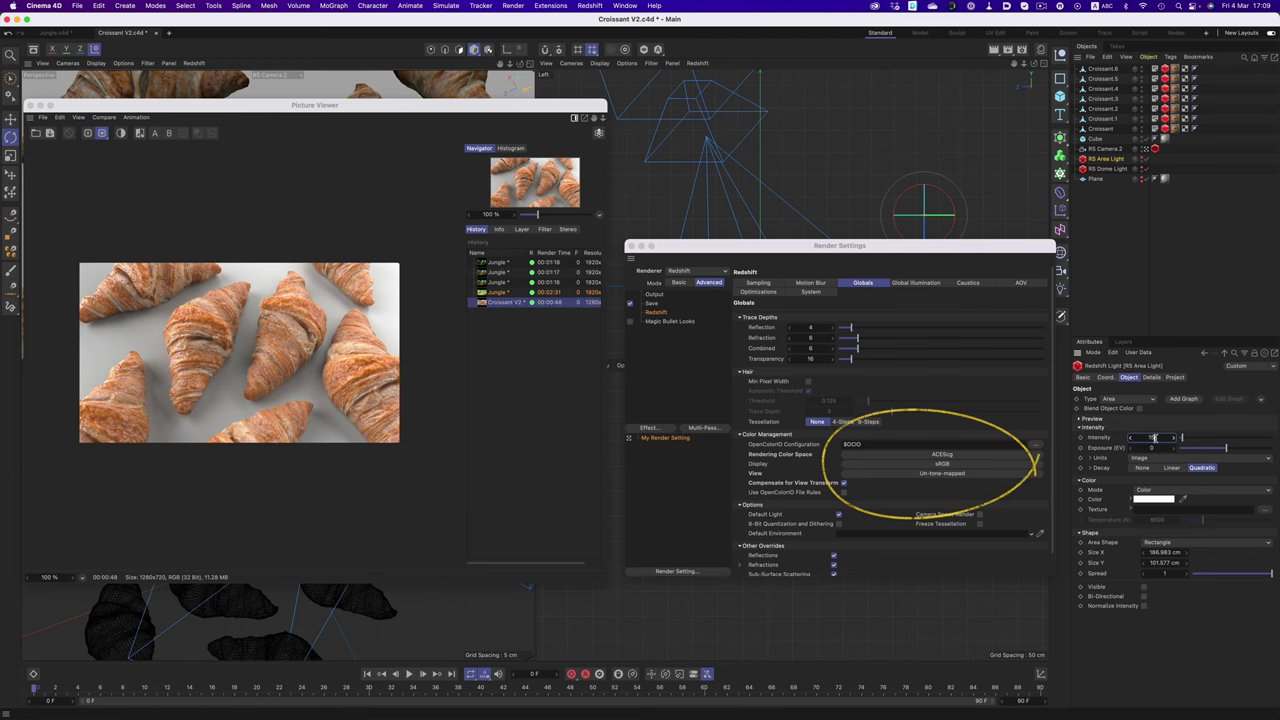
text(2)
key(Return)
Deselect the area light, re-render, and save the result as 32-bit OpenEXR 'Croissant V2.exr'.
click(1102, 265)
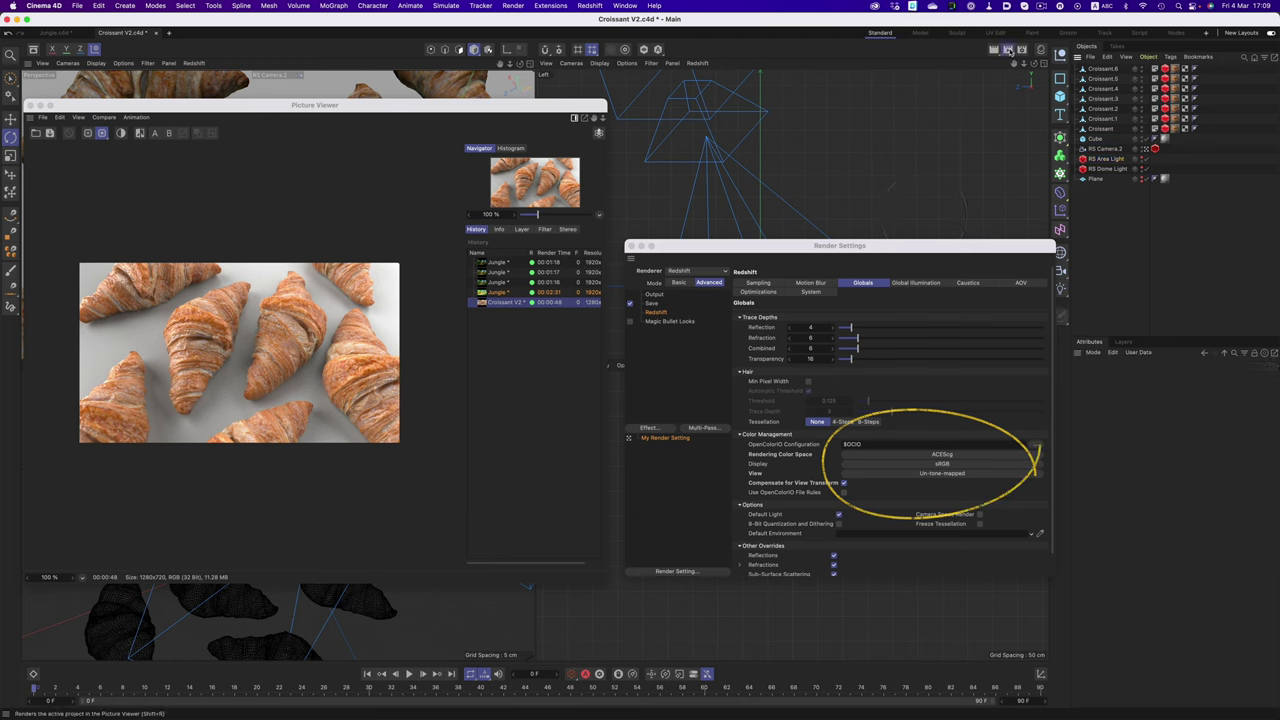
click(1009, 51)
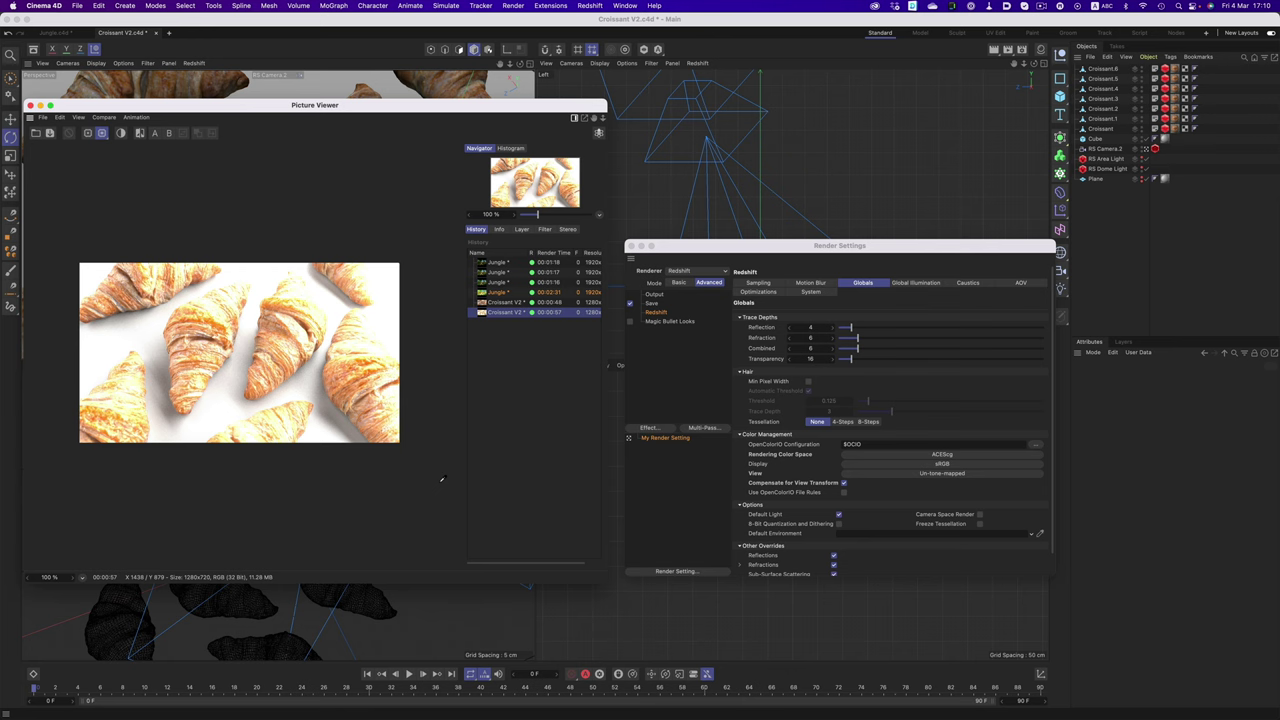
key(super+s)
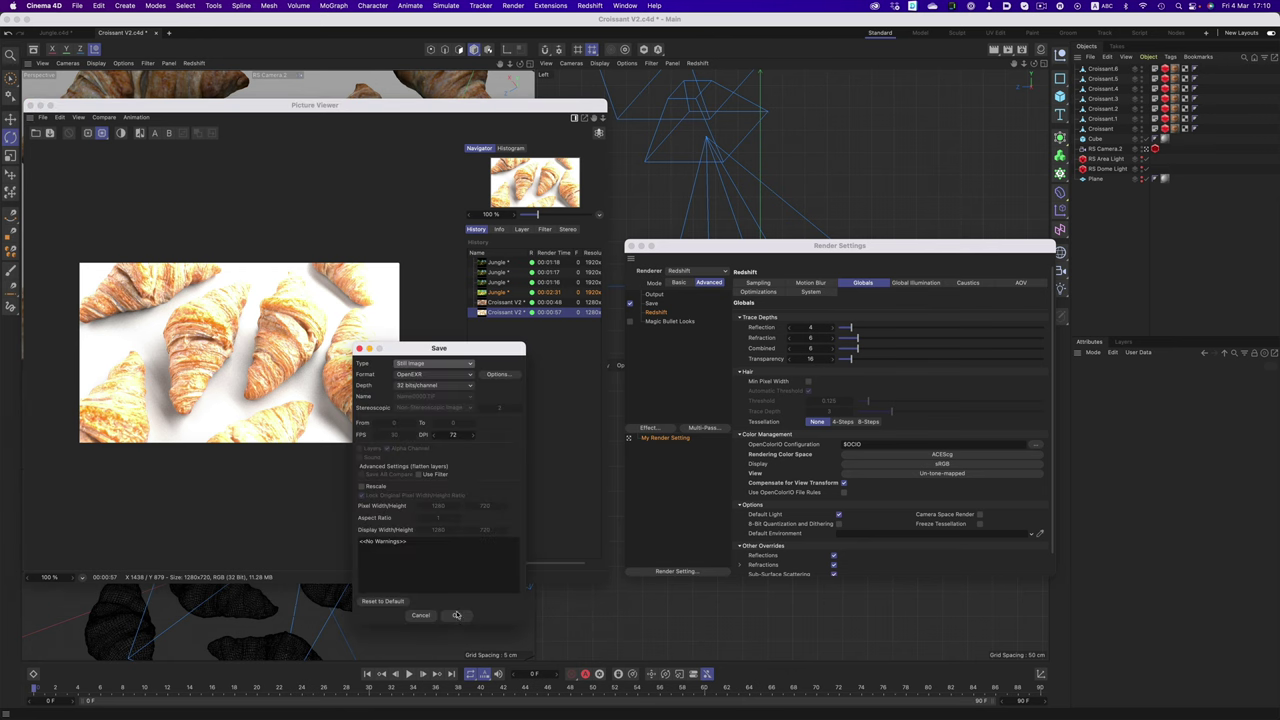
click(456, 615)
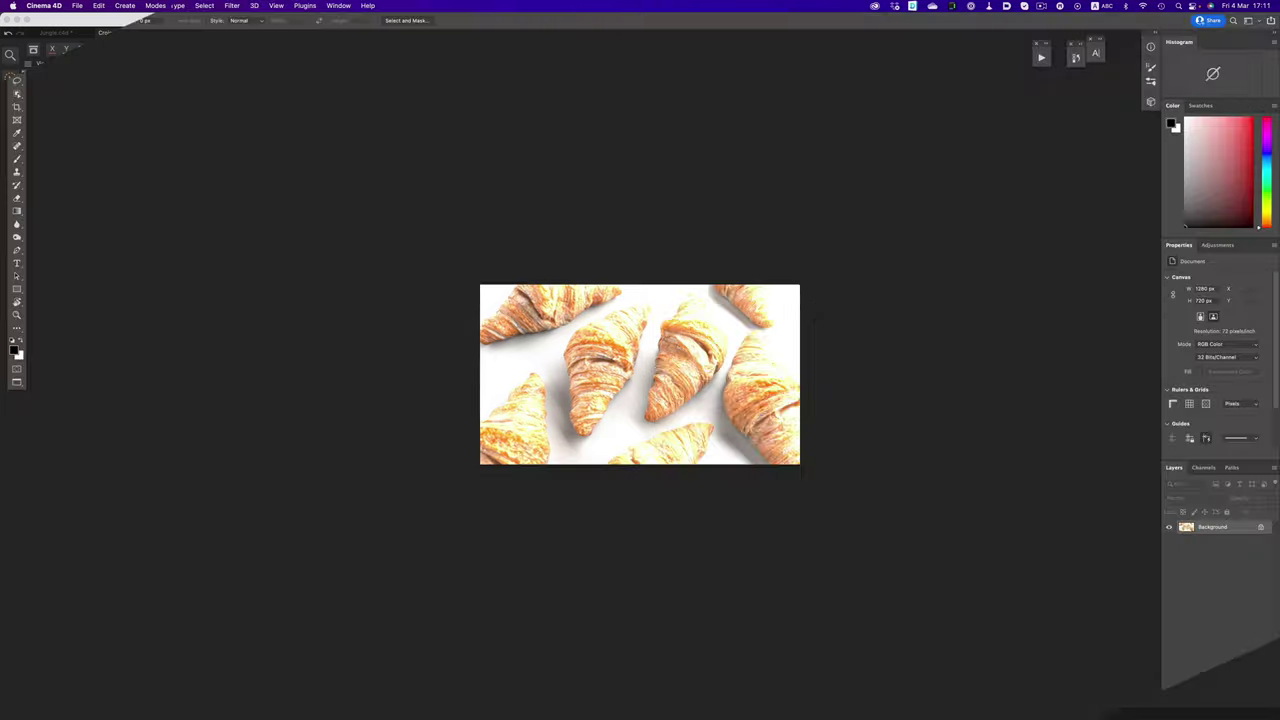
Add an Exposure adjustment layer to the croissant render and lower exposure to about -3.65.
click(1222, 709)
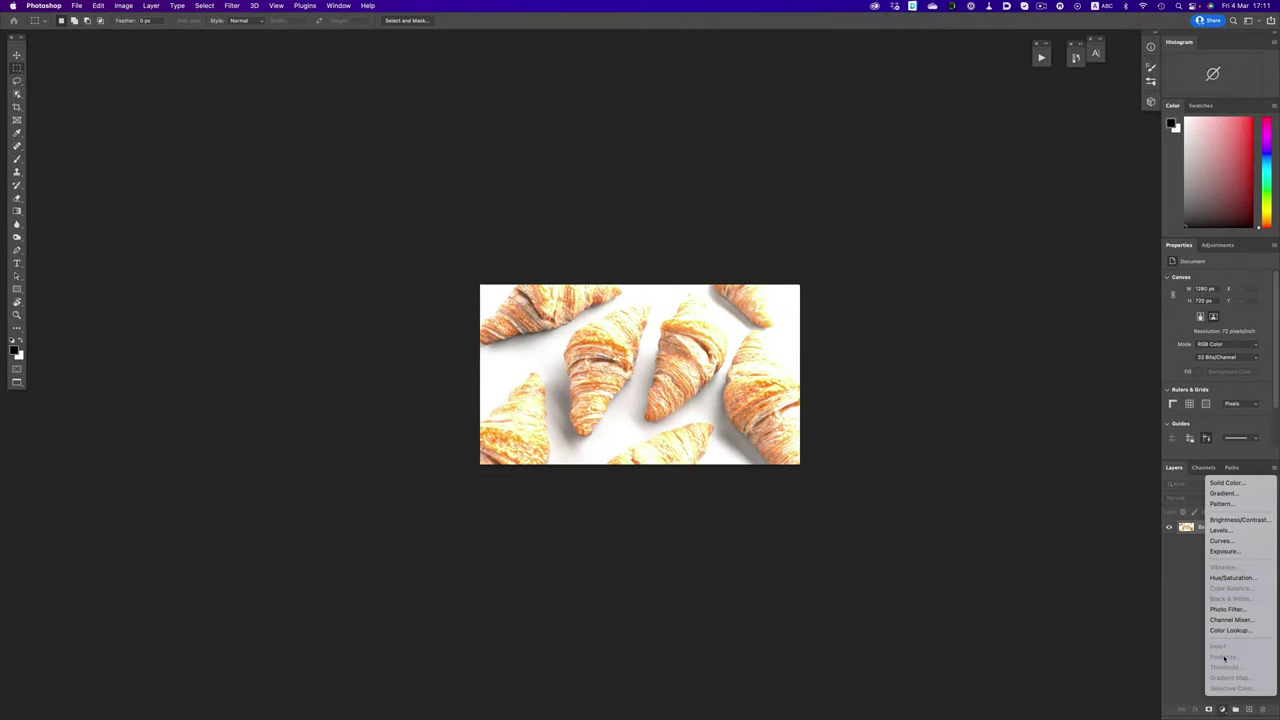
click(1236, 551)
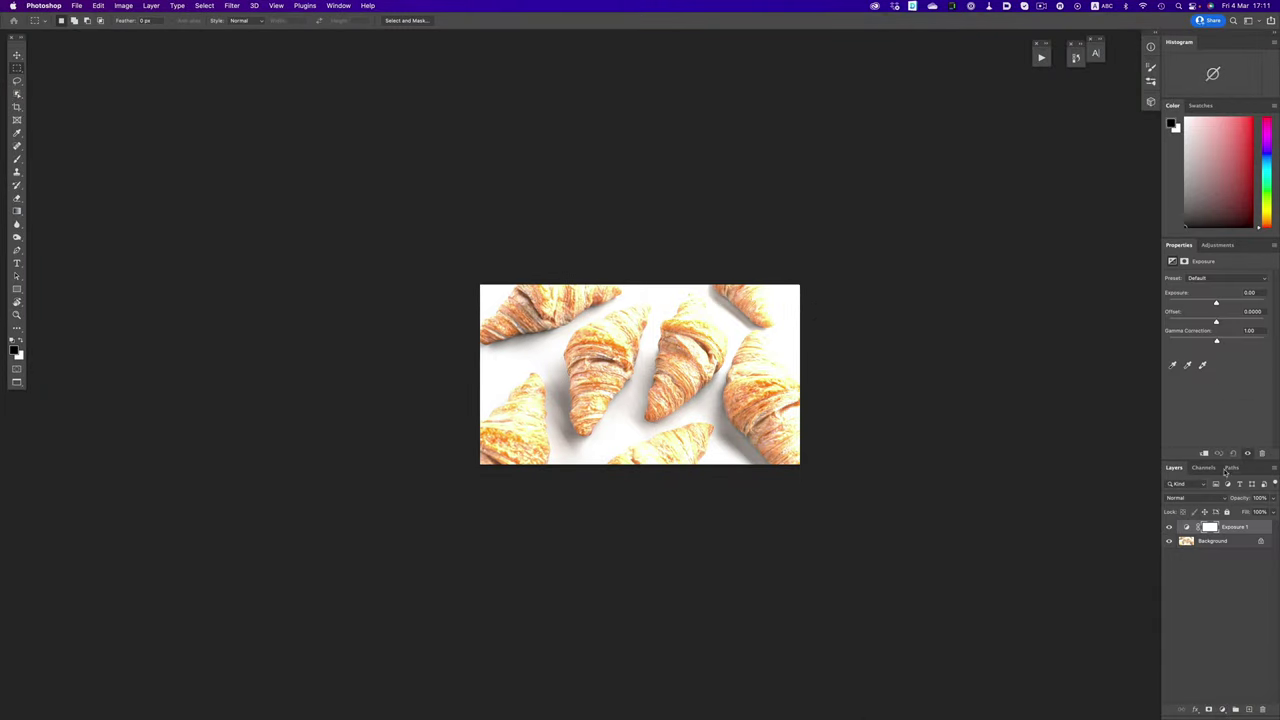
drag(1215, 303, 1189, 304)
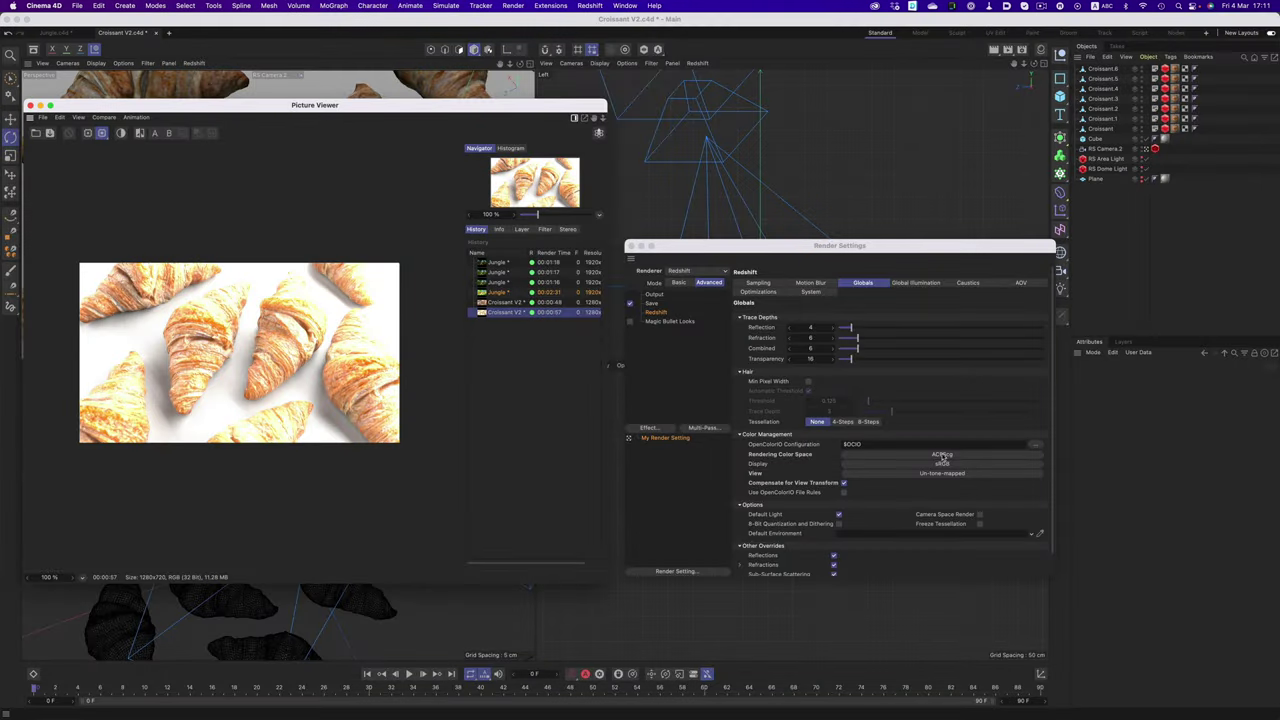
Set Rendering Color Space to file-io > scene-linear Rec.709-sRGB and re-render with Shift+R.
click(942, 457)
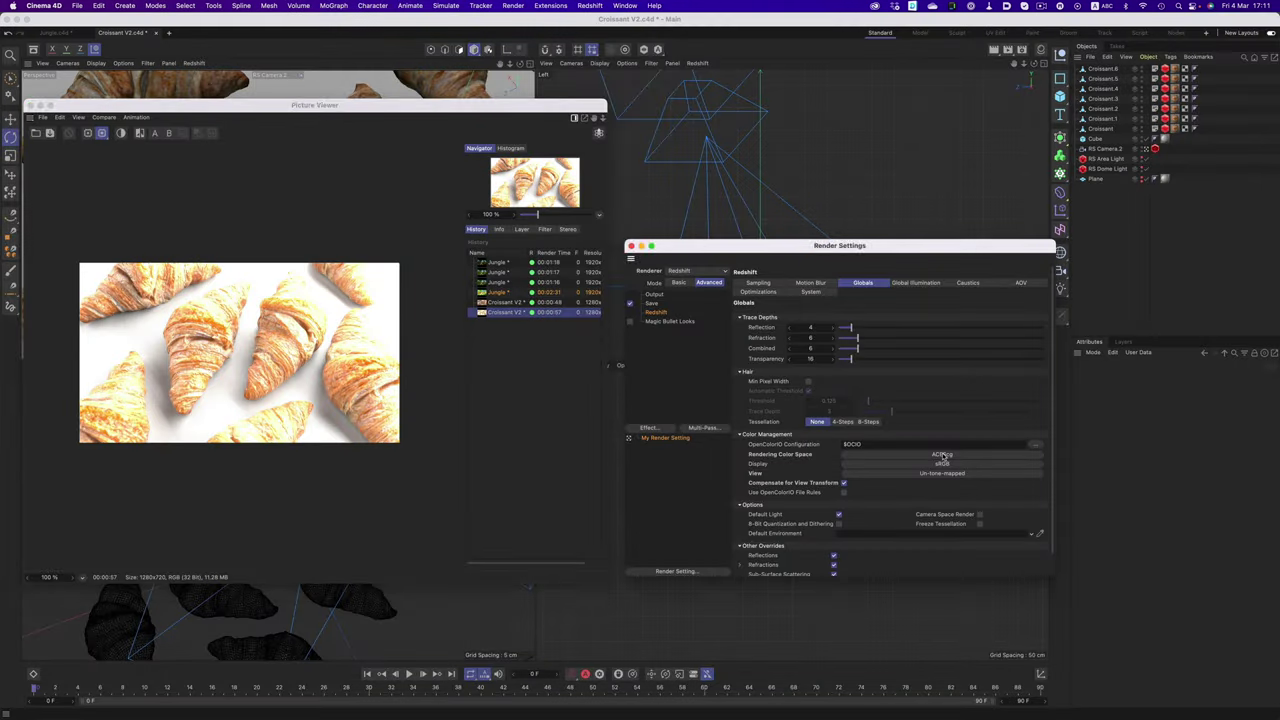
mouse_move(940, 469)
click(1008, 513)
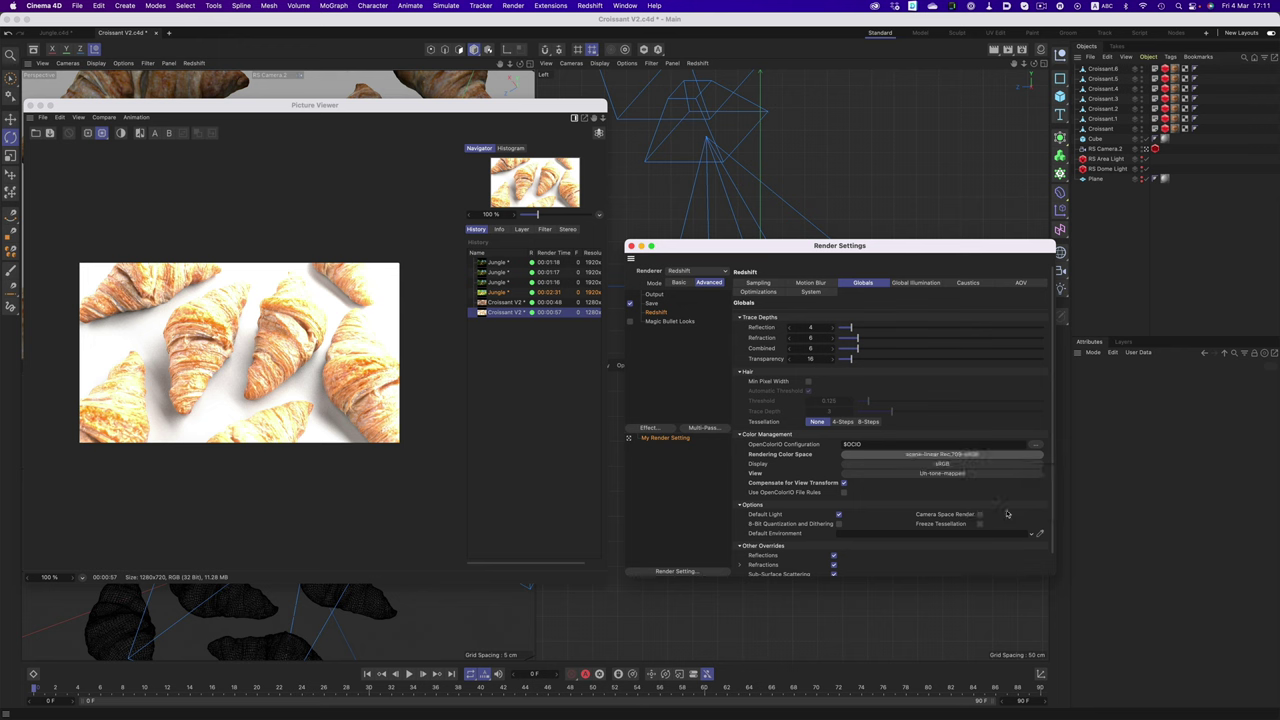
key(shift+r)
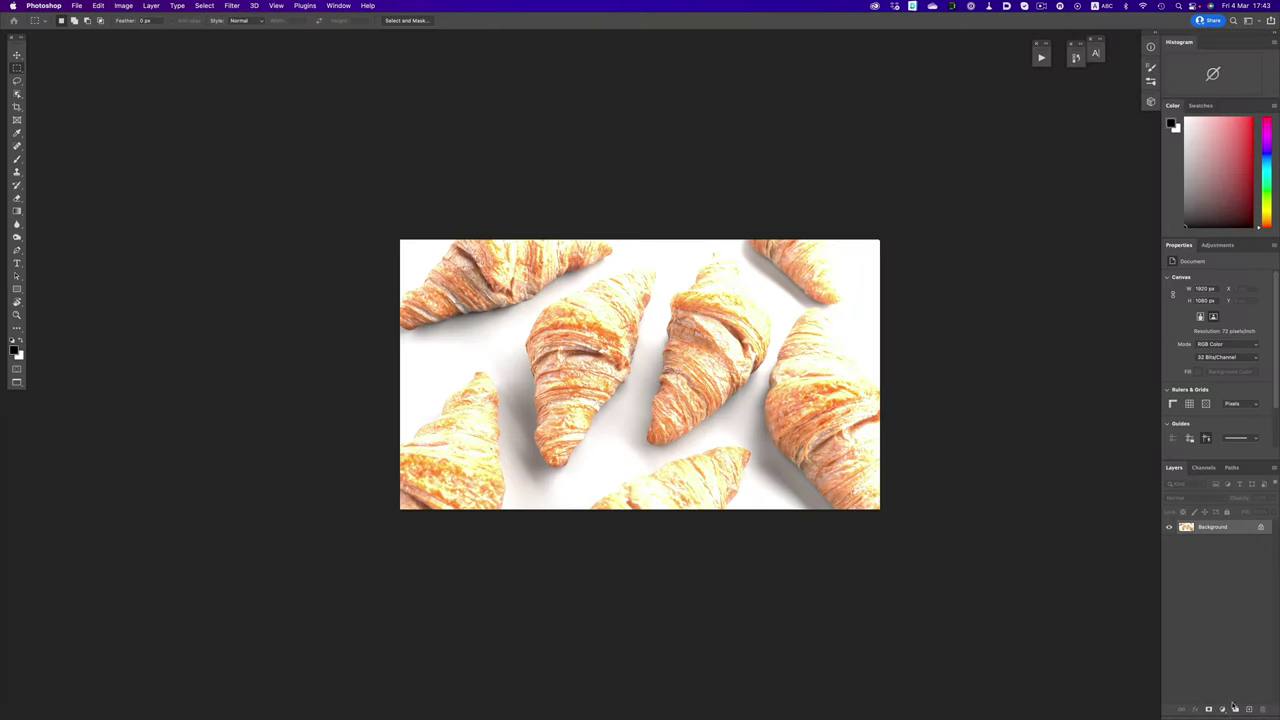
Add an Exposure adjustment layer to the new render and set exposure to -2.11.
click(1222, 709)
click(1240, 553)
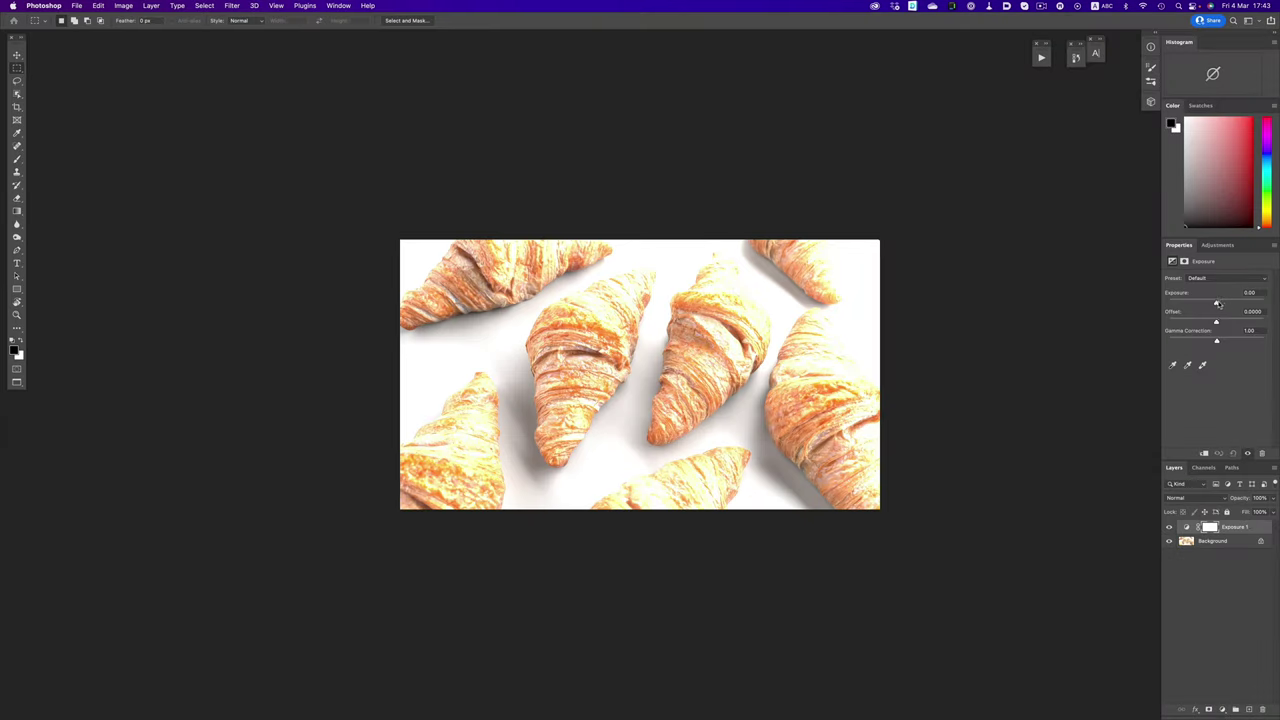
drag(1217, 304, 1202, 311)
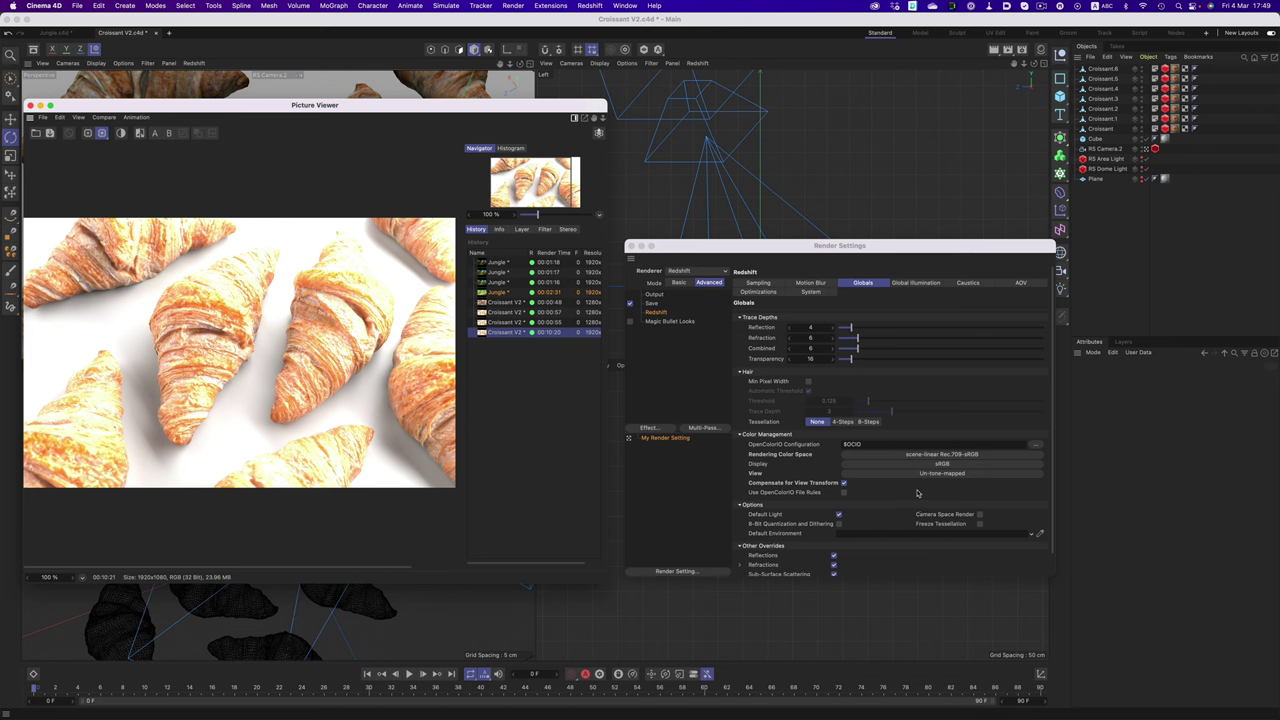
Set Rendering Color Space to ACEScg and View to Raw, untick Compensate for View Transform, then render.
click(940, 456)
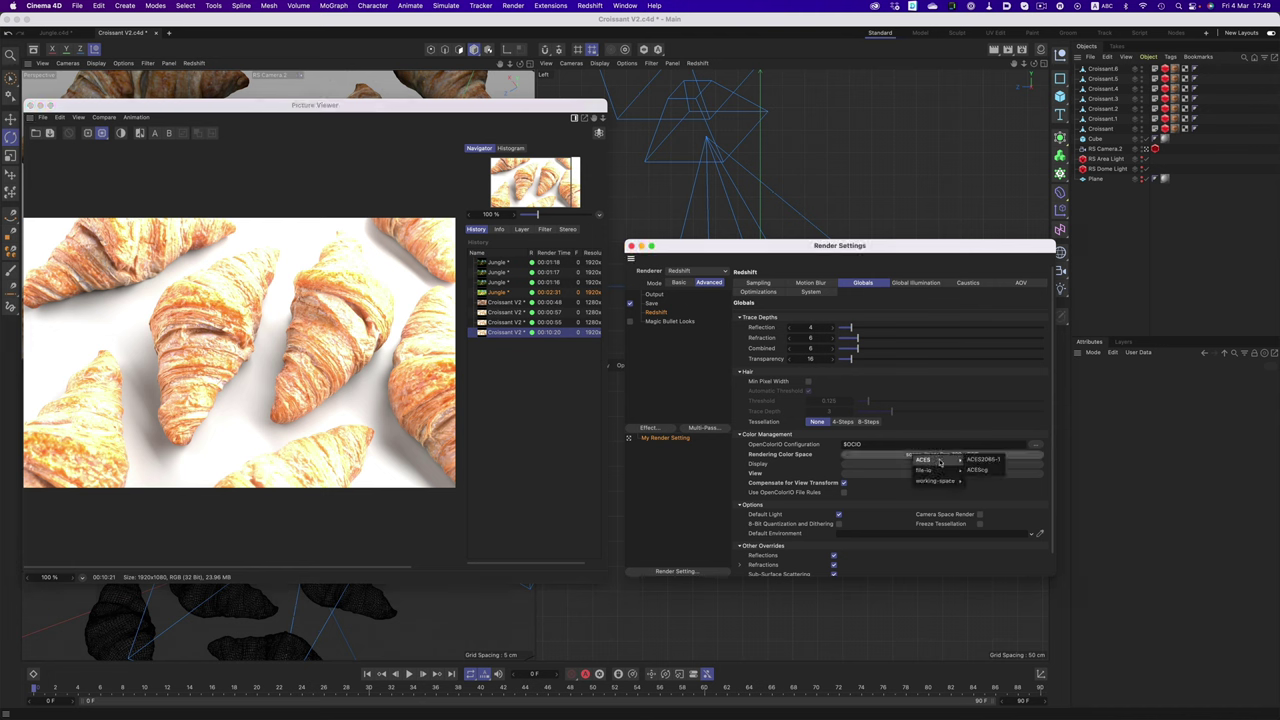
click(972, 471)
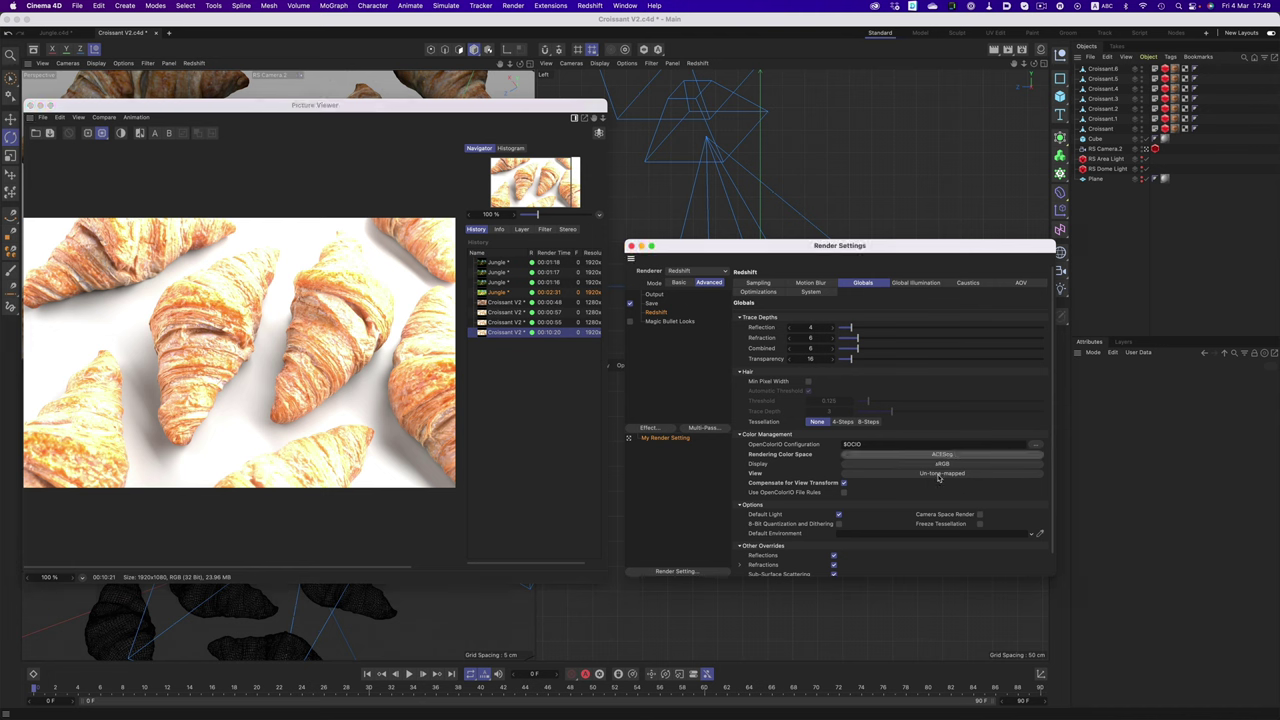
click(938, 478)
click(938, 499)
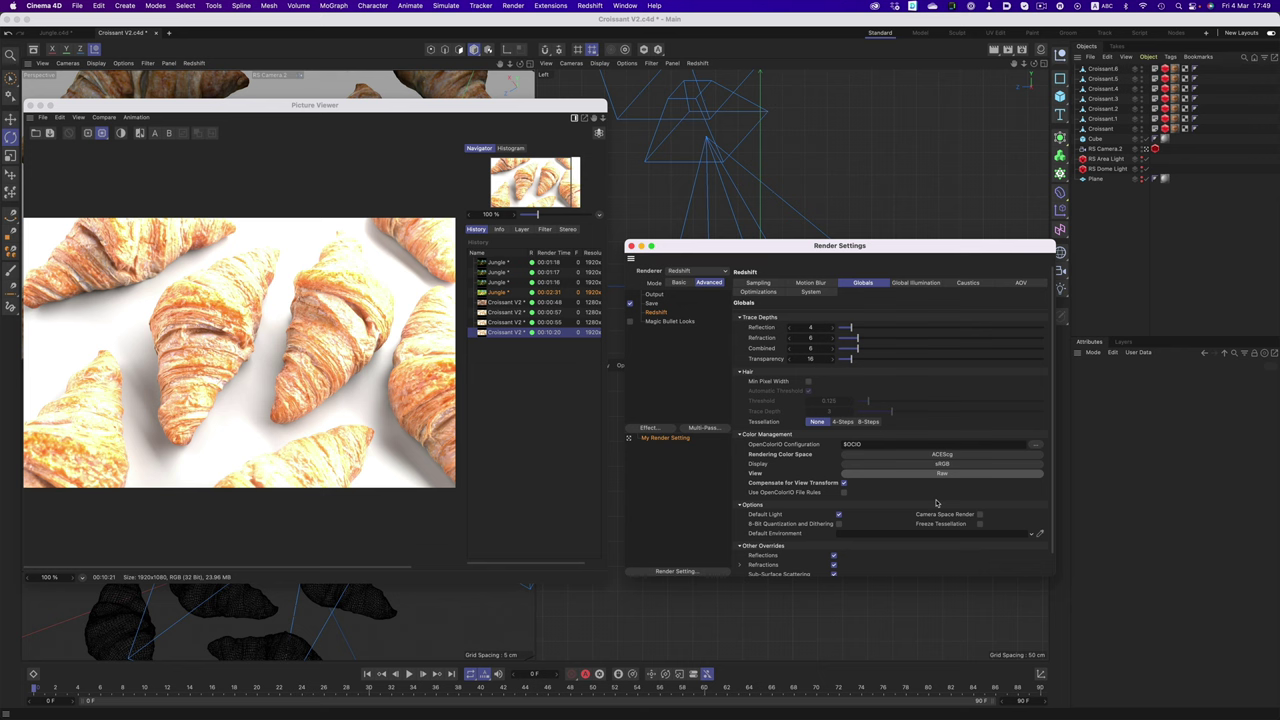
click(844, 483)
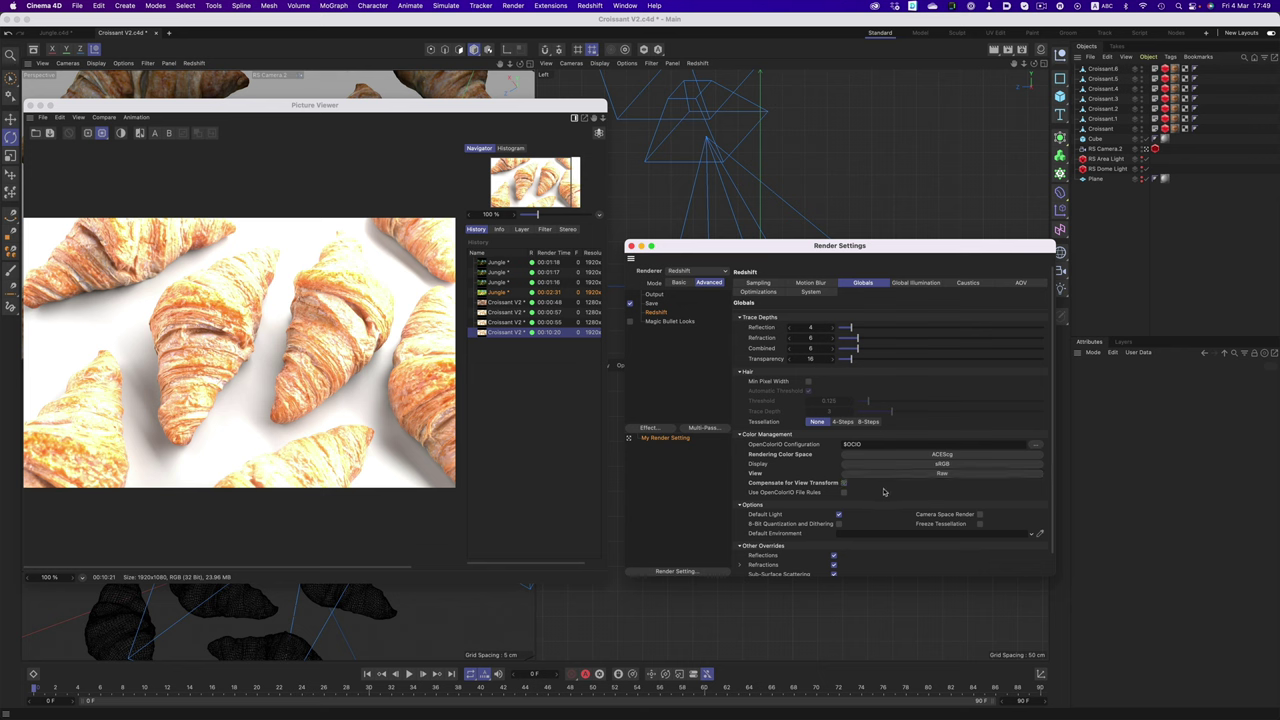
key(shift+r)
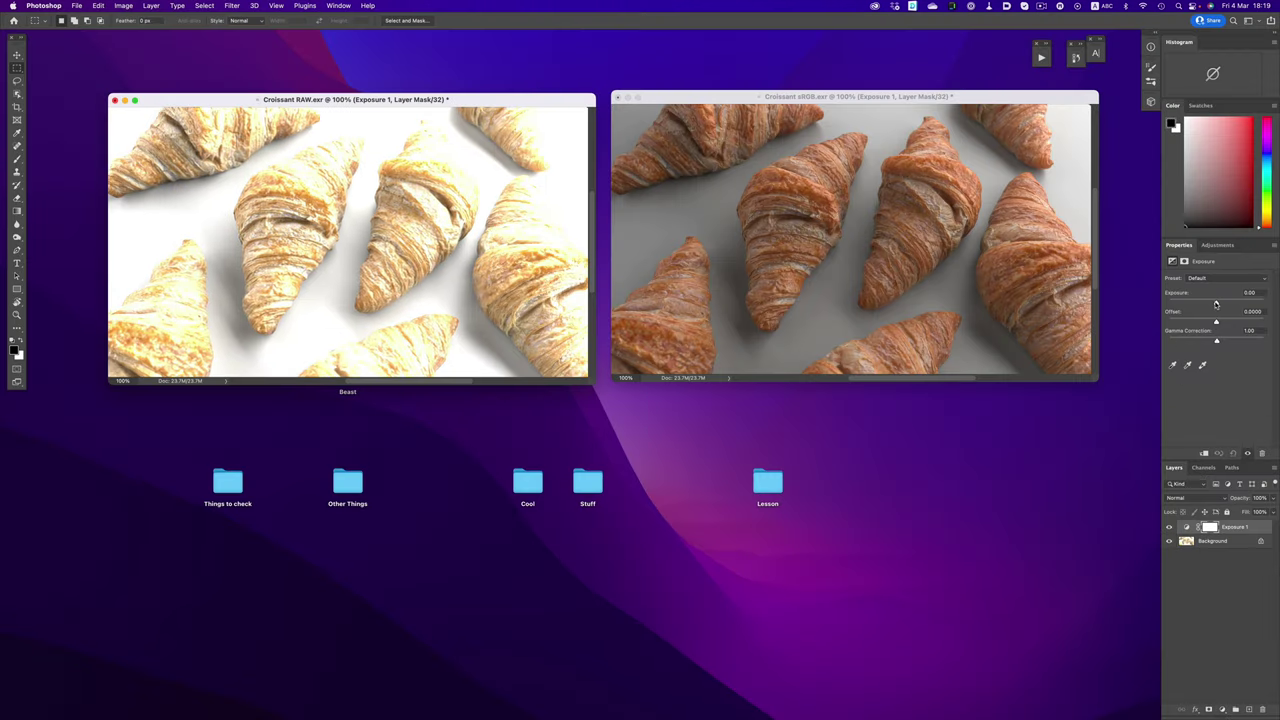
Lower the Croissant RAW.exr exposure to about -2.18 to match the sRGB render.
drag(1216, 304, 1202, 305)
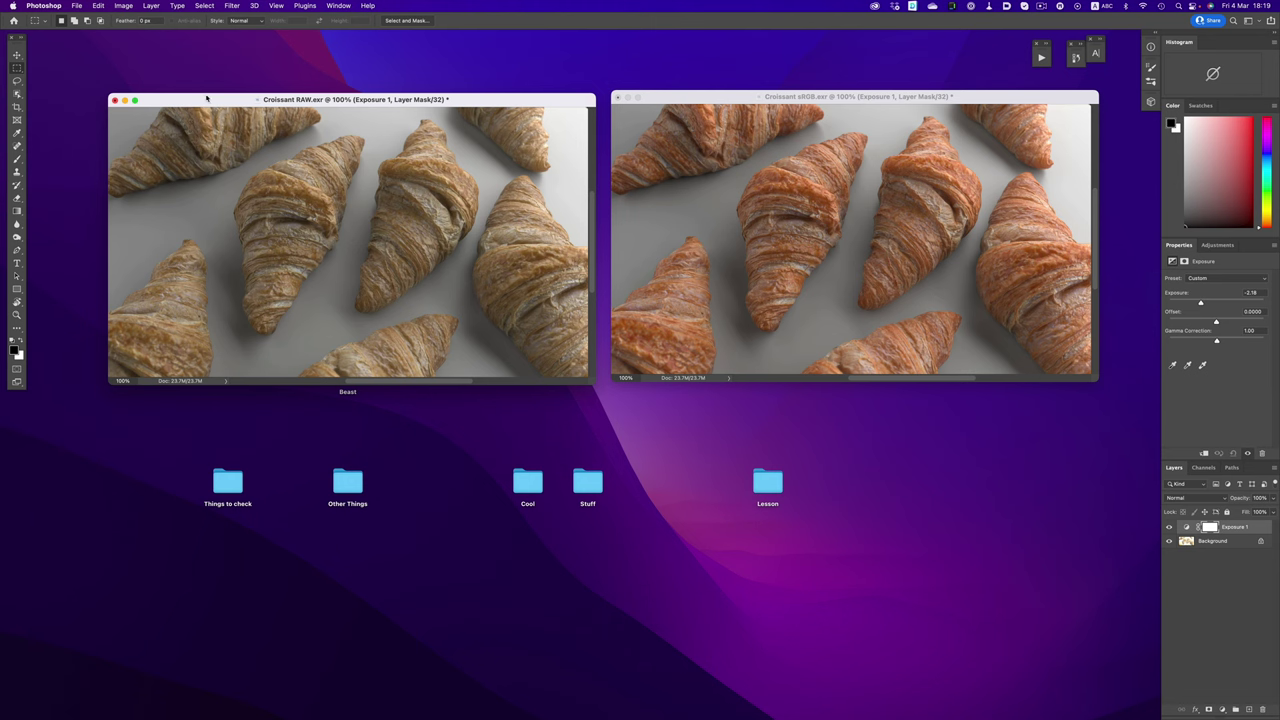
click(124, 6)
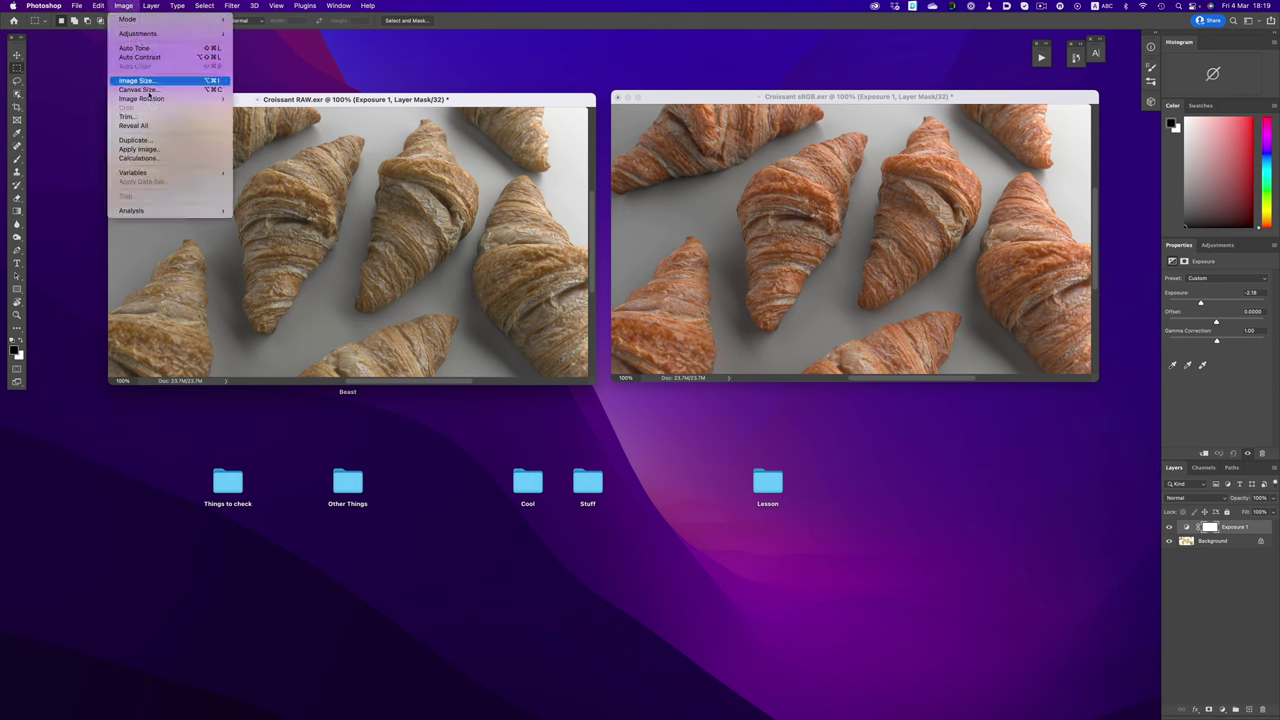
Duplicate the Croissant RAW image and delete the original's Exposure layer.
click(162, 142)
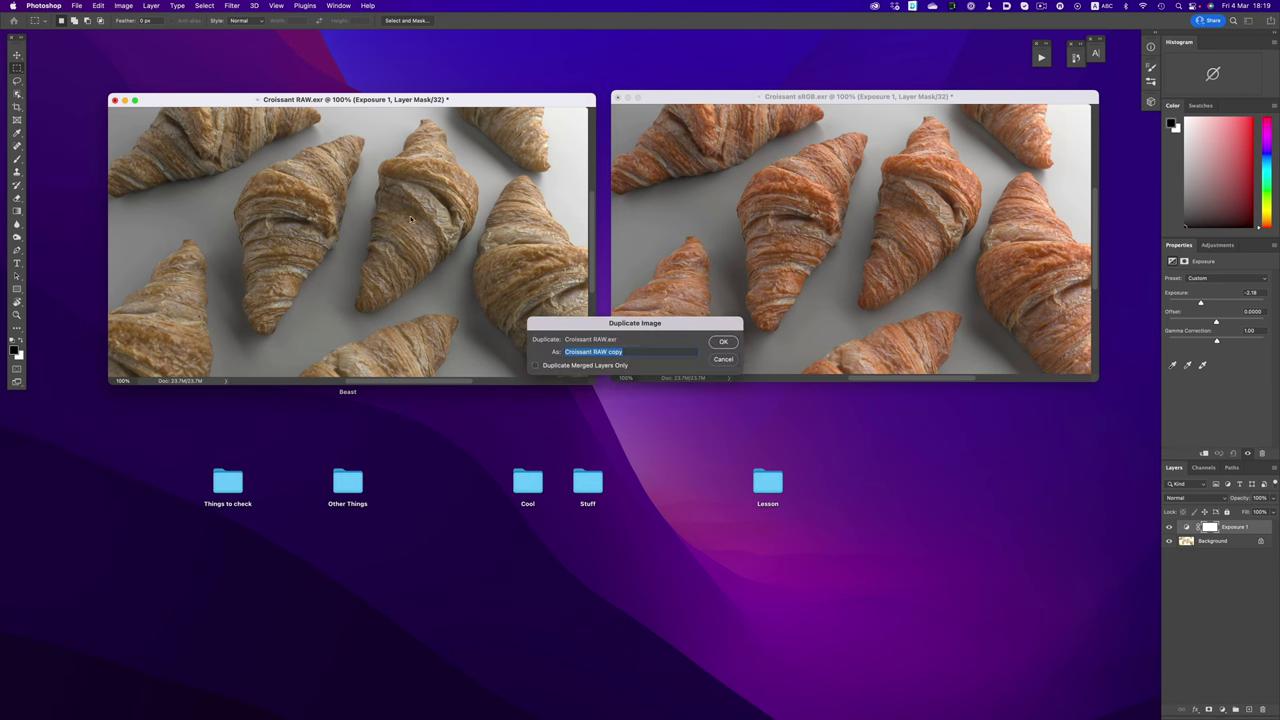
click(721, 343)
key(BackSpace)
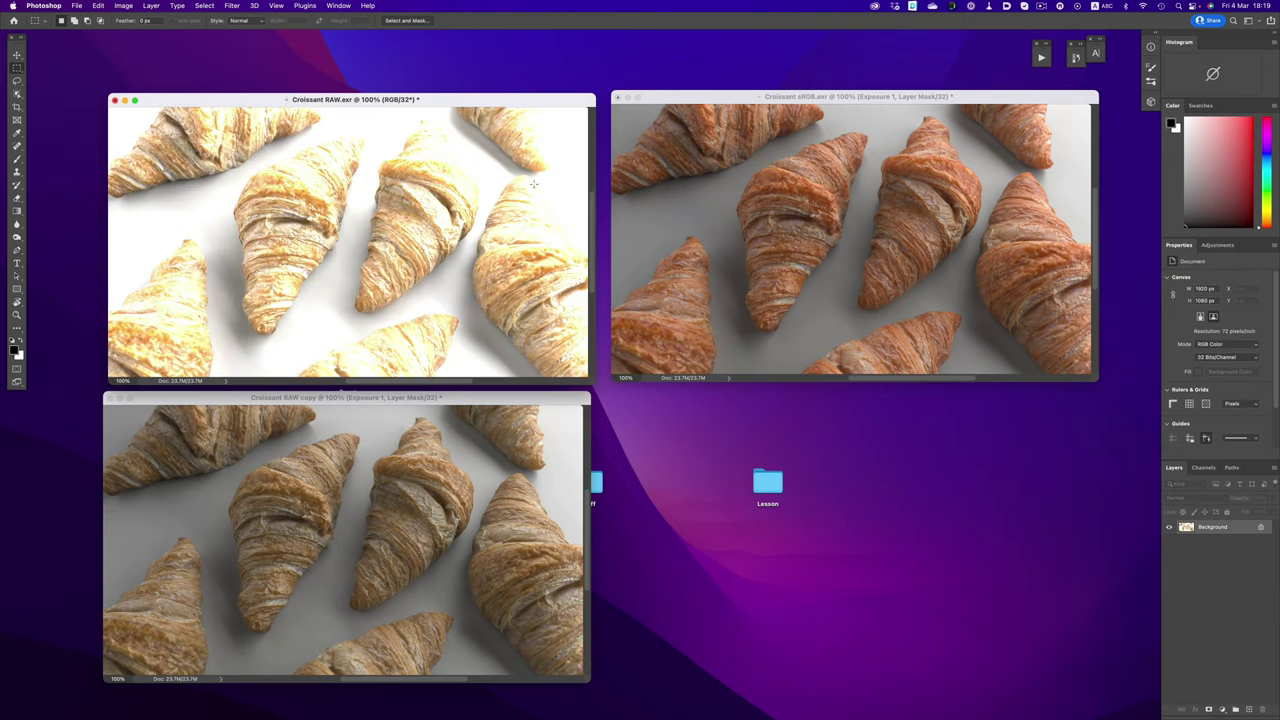
Assign the ACES CG Linear profile to the original Croissant RAW render.
click(122, 6)
mouse_move(103, 5)
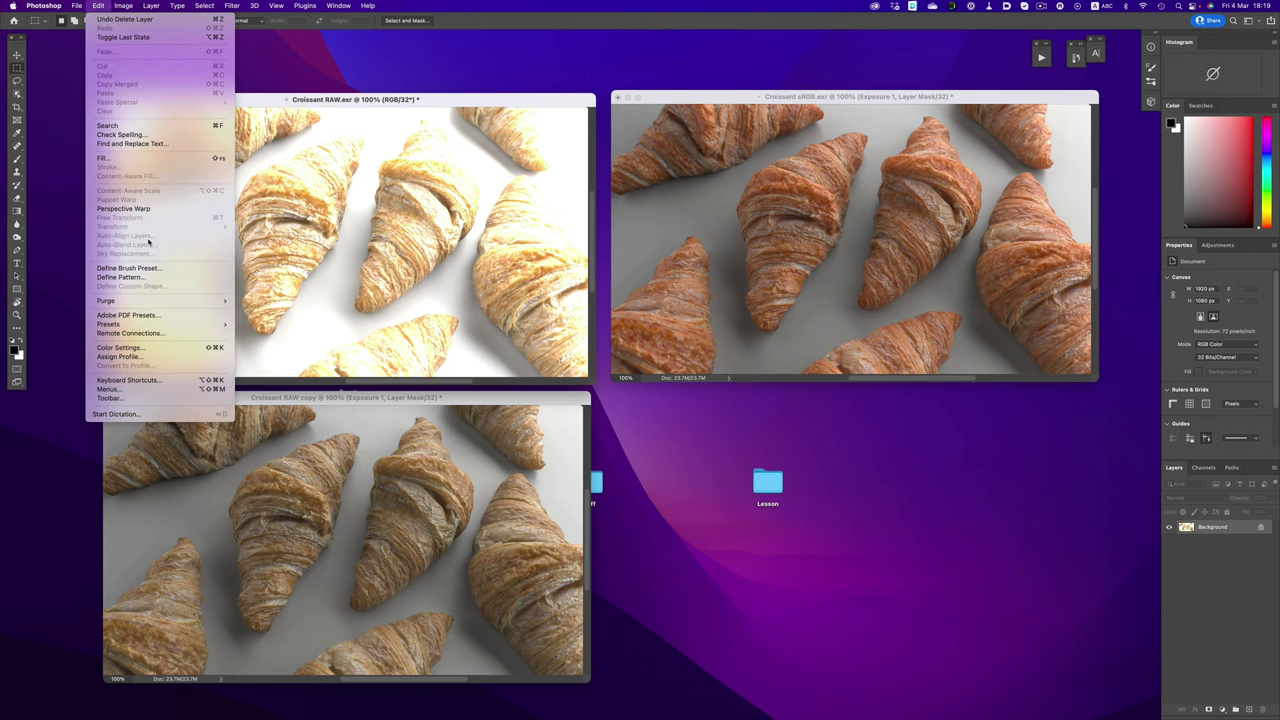
click(119, 357)
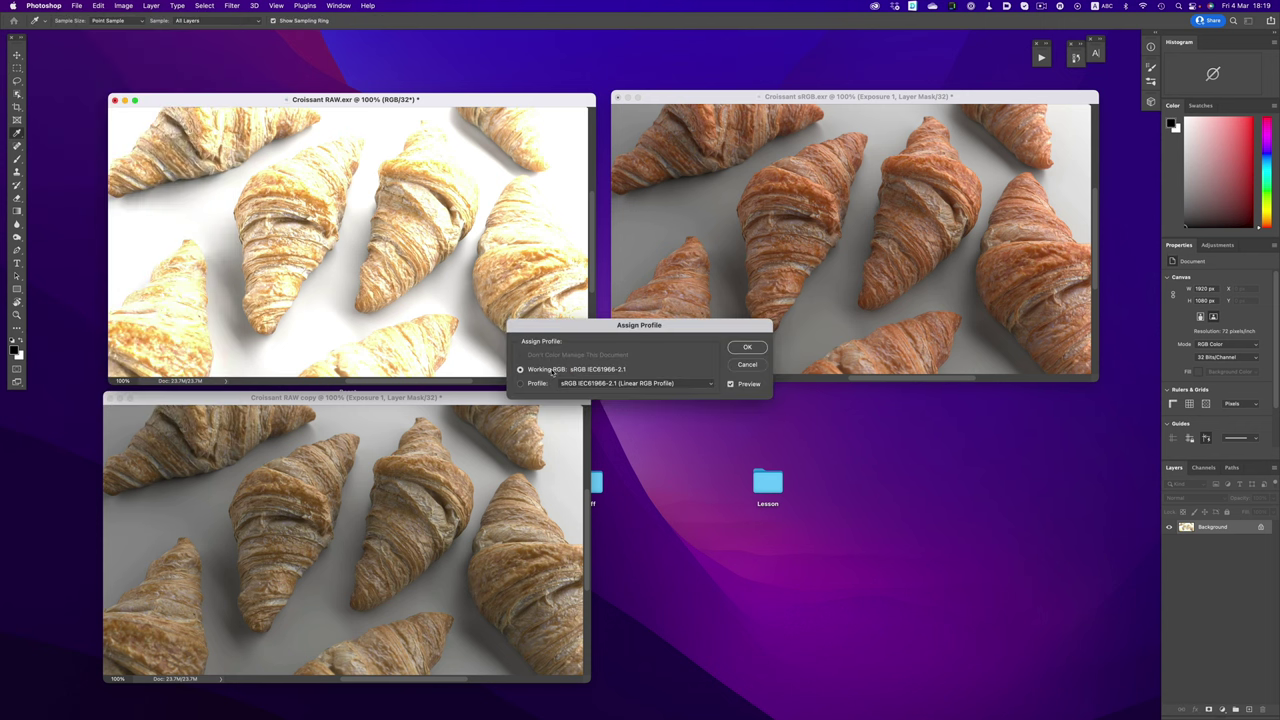
click(575, 383)
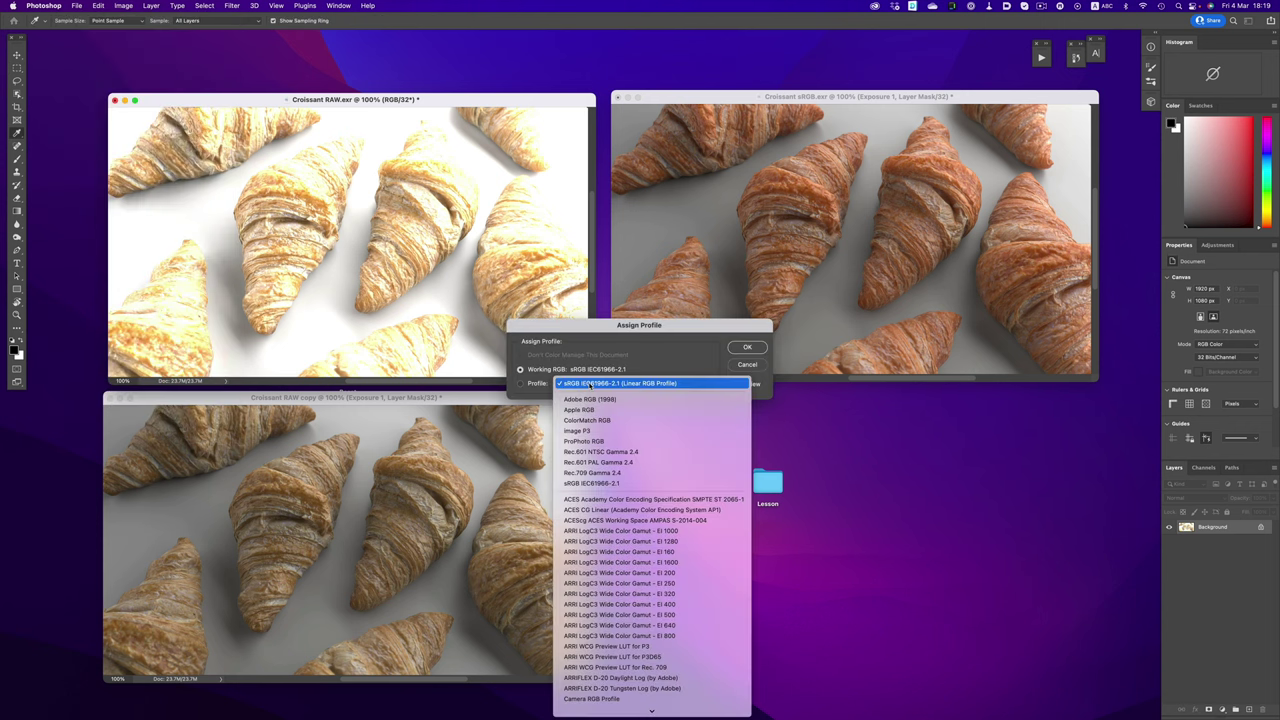
click(674, 510)
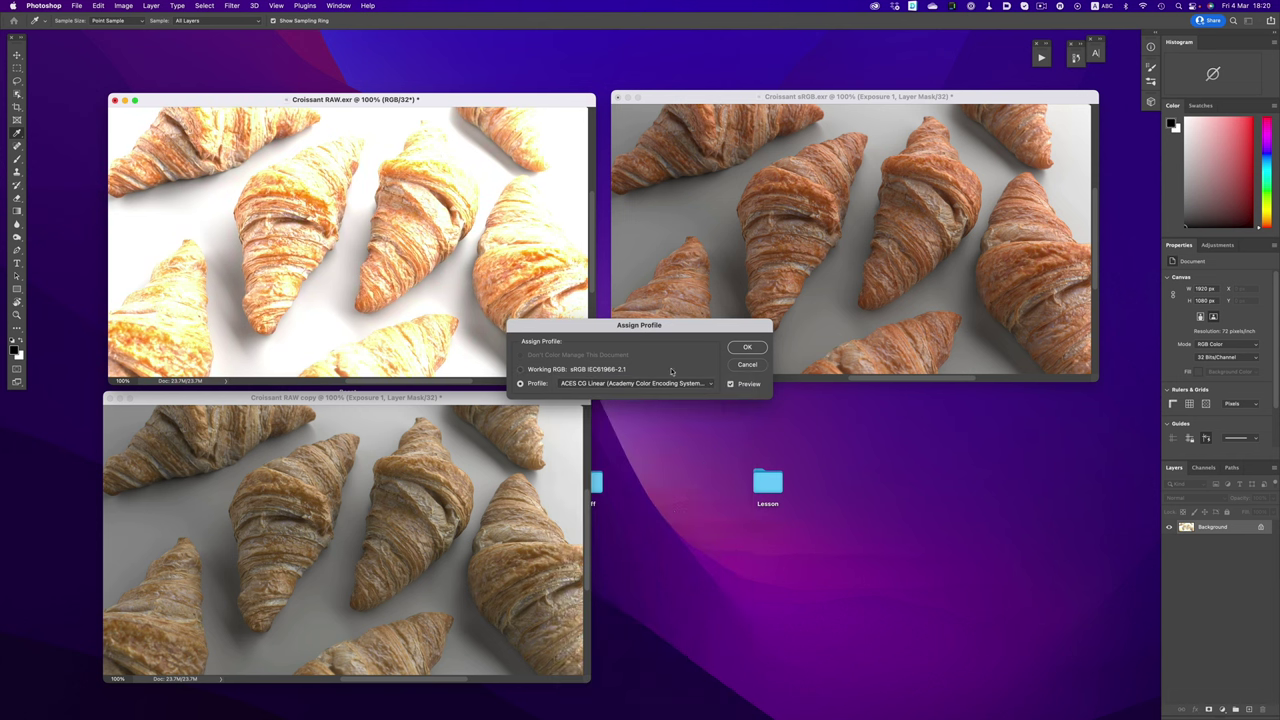
click(746, 350)
Add an Exposure adjustment layer to the RAW render and set exposure to -1.82.
key(m)
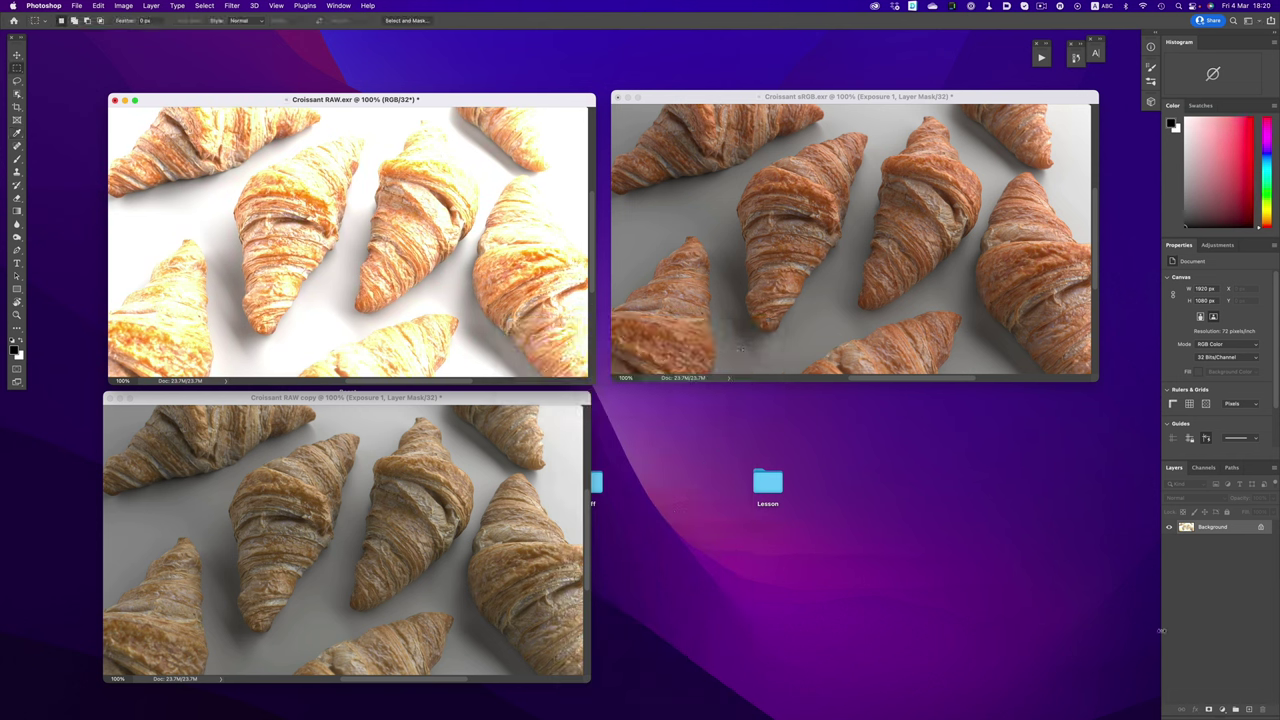
click(1222, 709)
click(1240, 556)
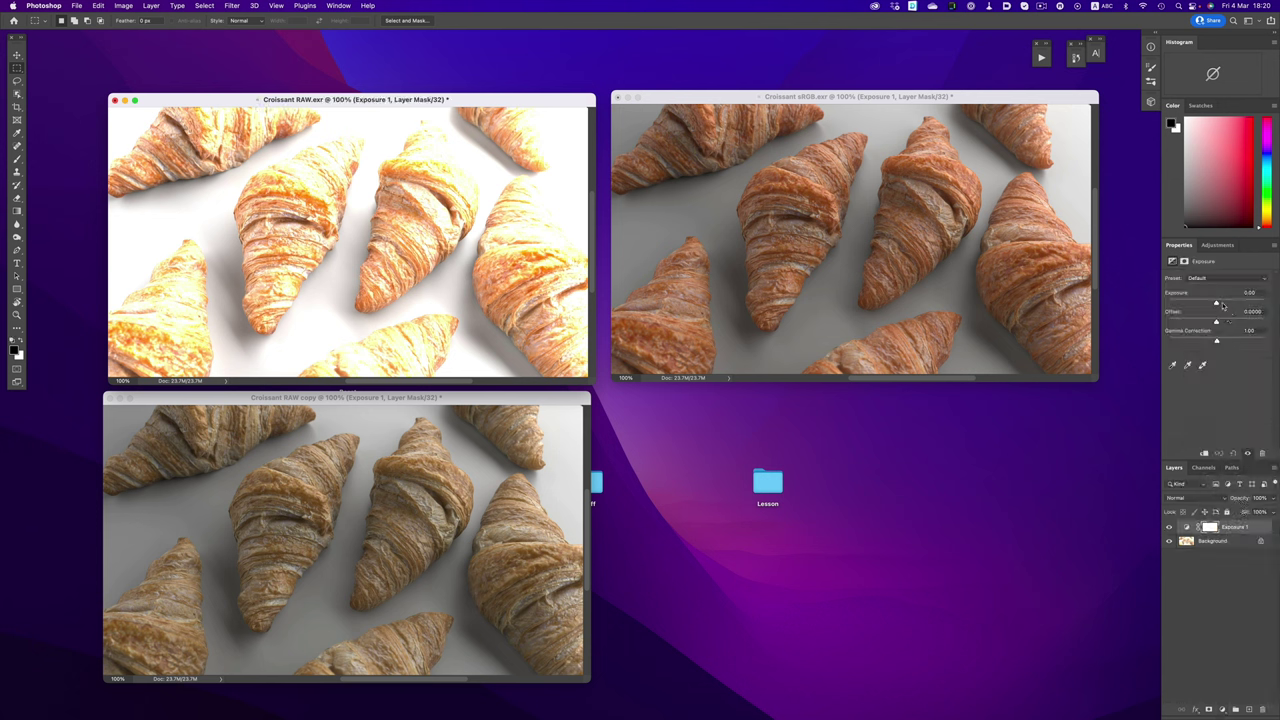
drag(1222, 305, 1203, 305)
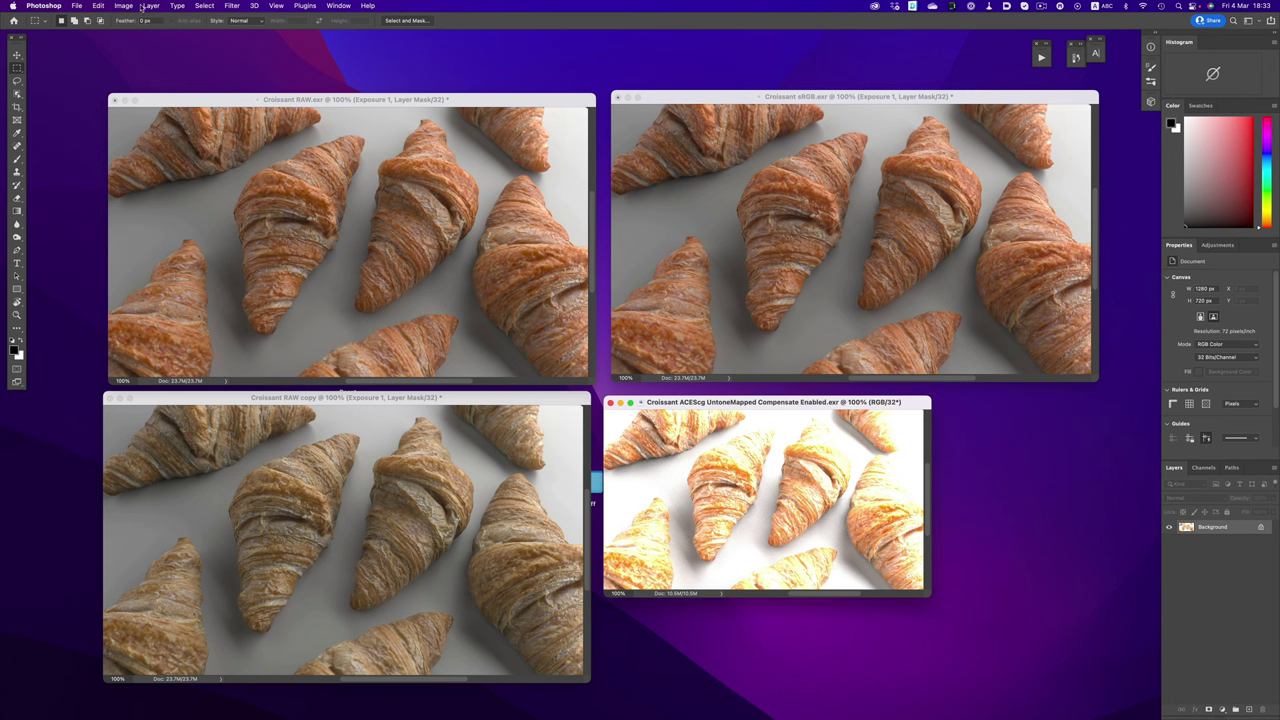
Assign the ACES CG Linear profile to the Croissant ACEScg UntoneMapped Compensate Enabled render.
click(98, 5)
click(150, 354)
click(627, 388)
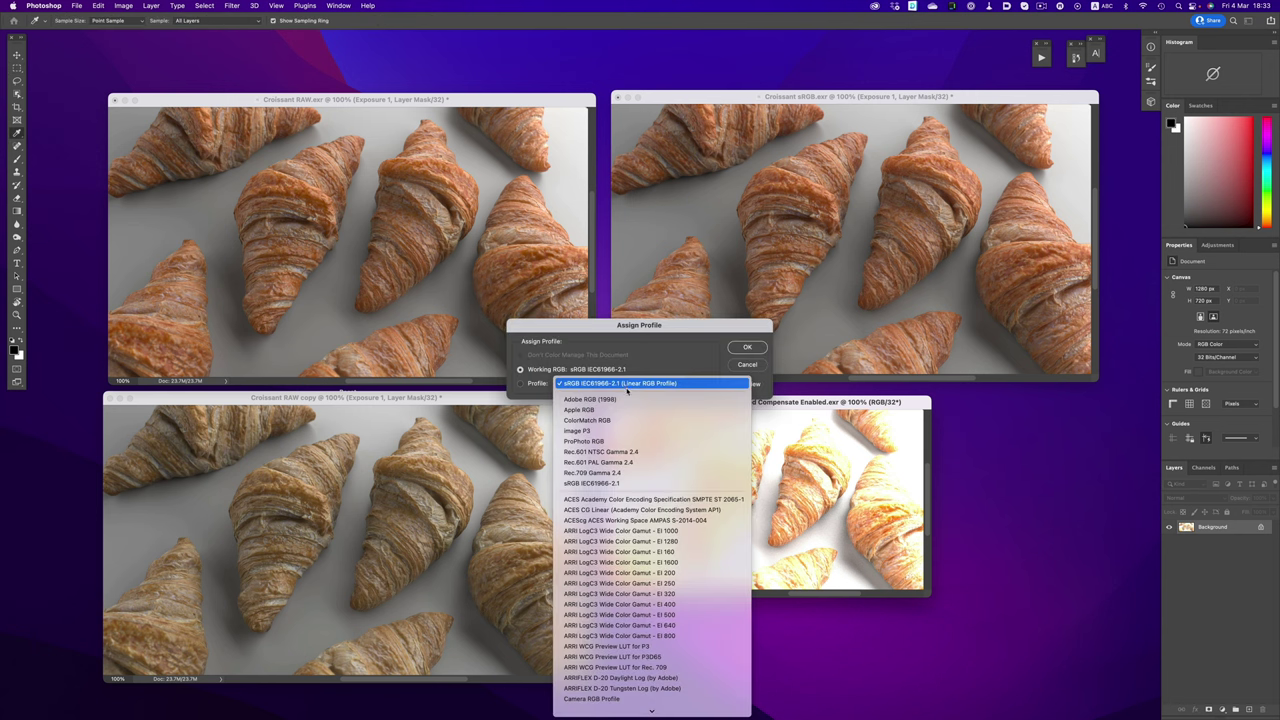
click(627, 509)
click(747, 347)
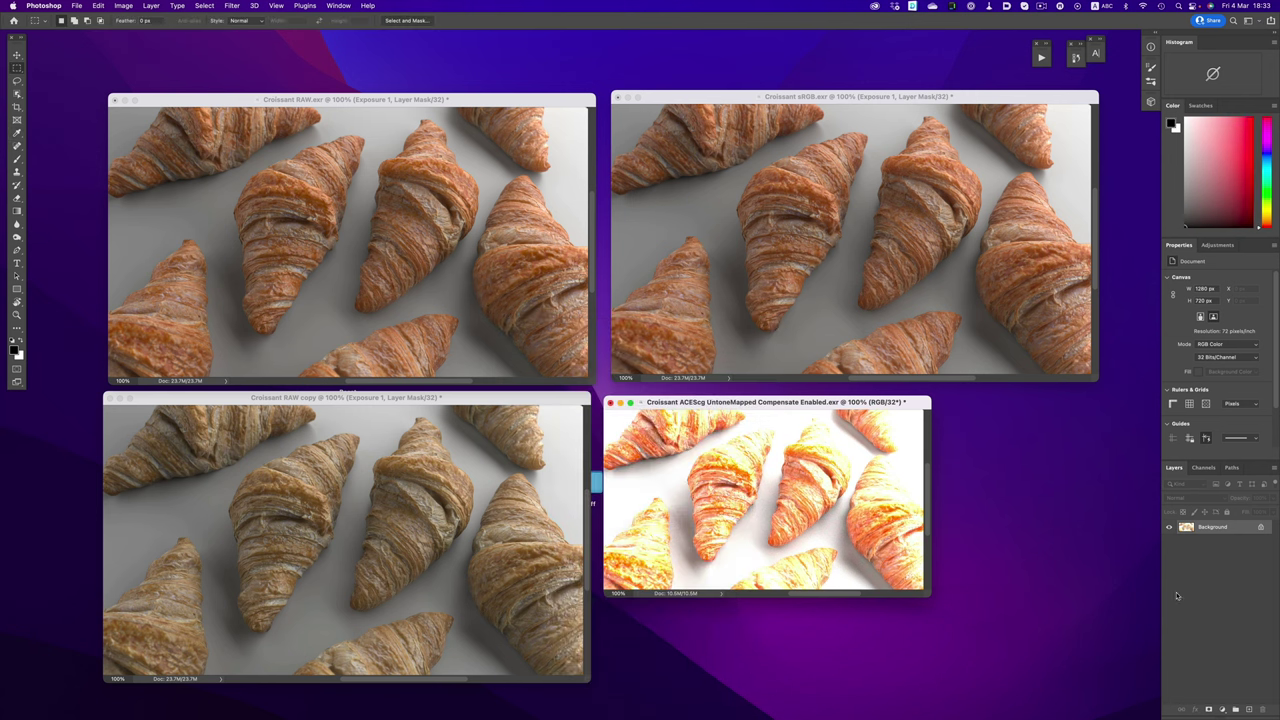
Add an Exposure adjustment layer to that render and set exposure to -0.77.
click(1222, 709)
click(1225, 552)
drag(1217, 305, 1201, 305)
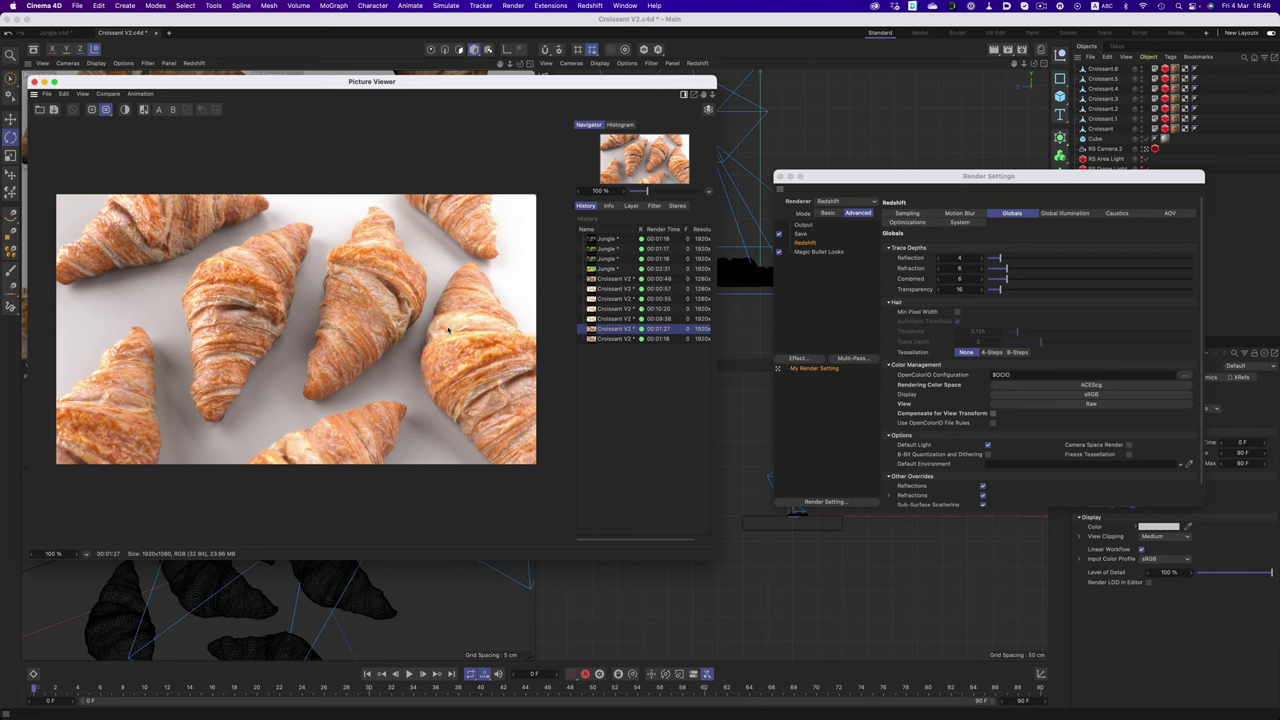
Show the 00:01:18 croissant render from the Picture Viewer history.
click(610, 339)
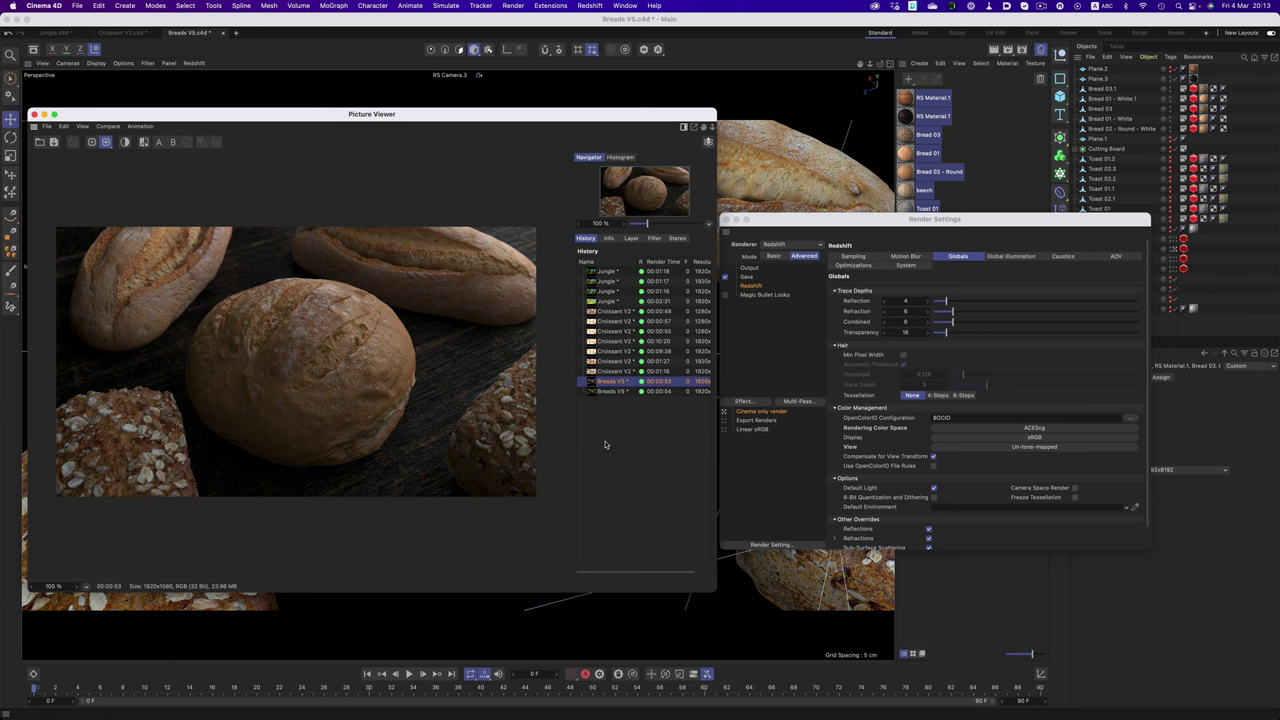
Switch from the Export Renders preset to Linear sRGB, comparing the two Breads V5 history renders.
click(740, 420)
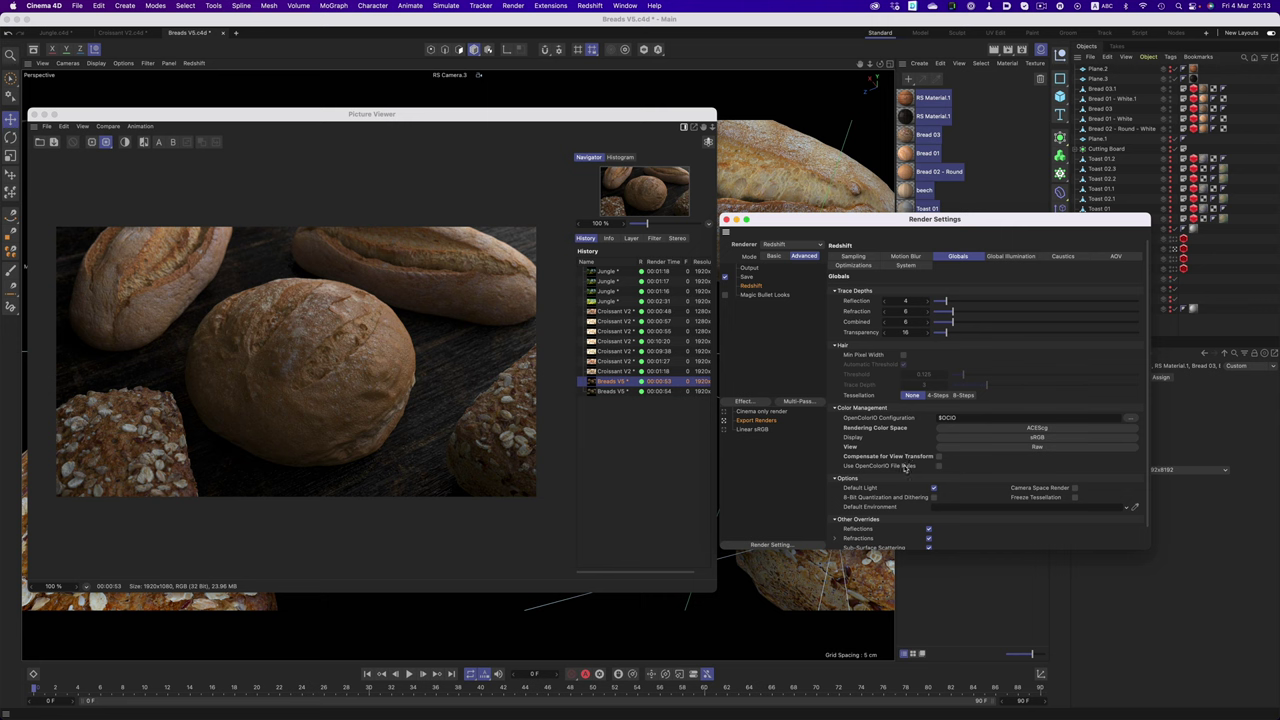
click(615, 392)
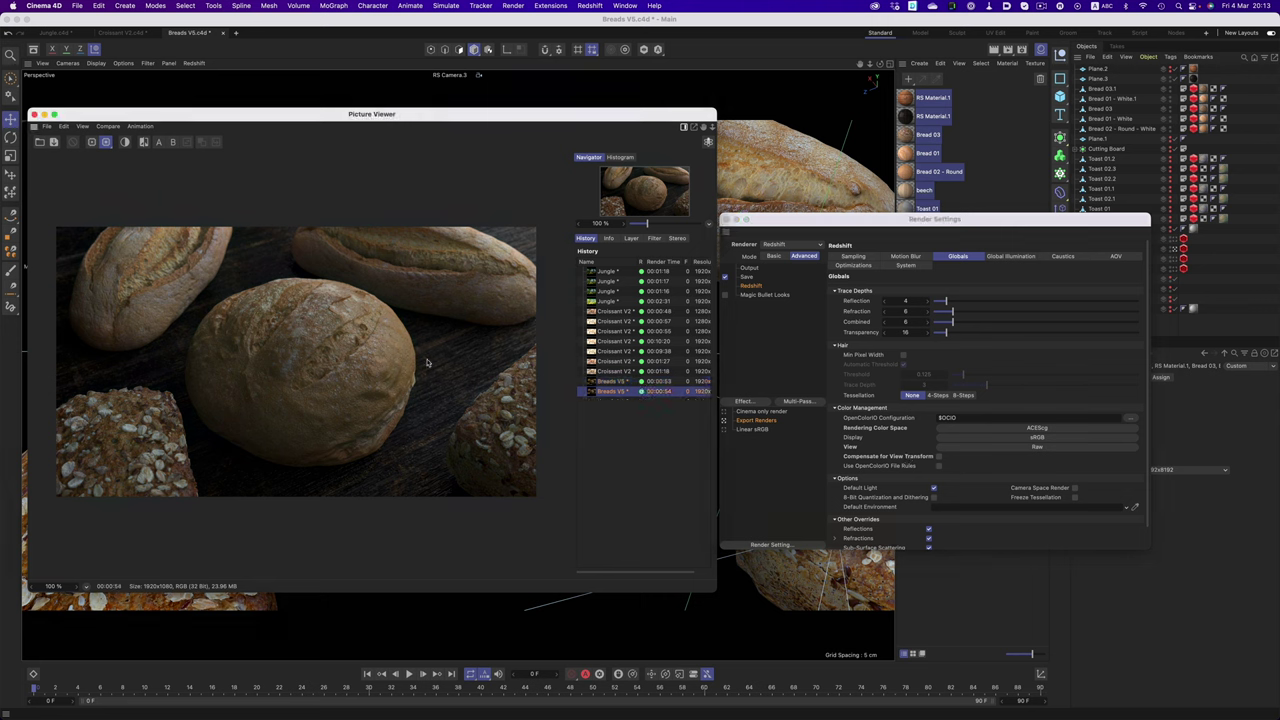
click(724, 431)
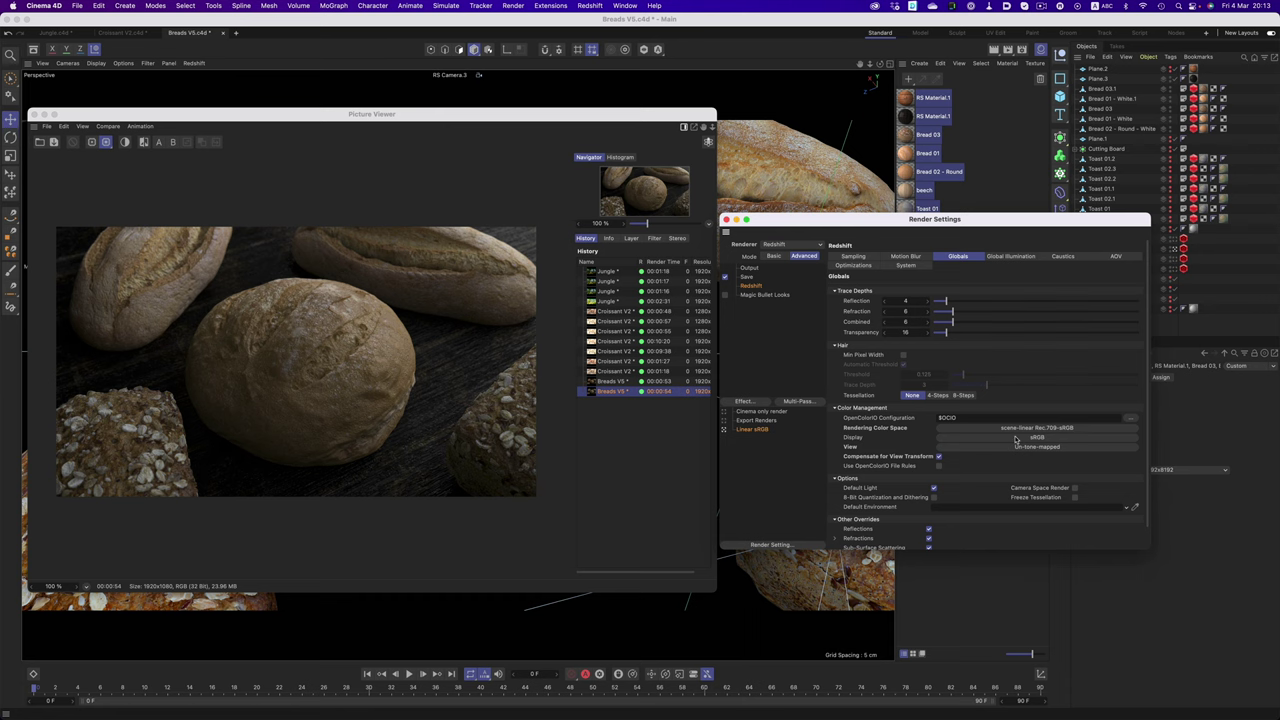
click(608, 381)
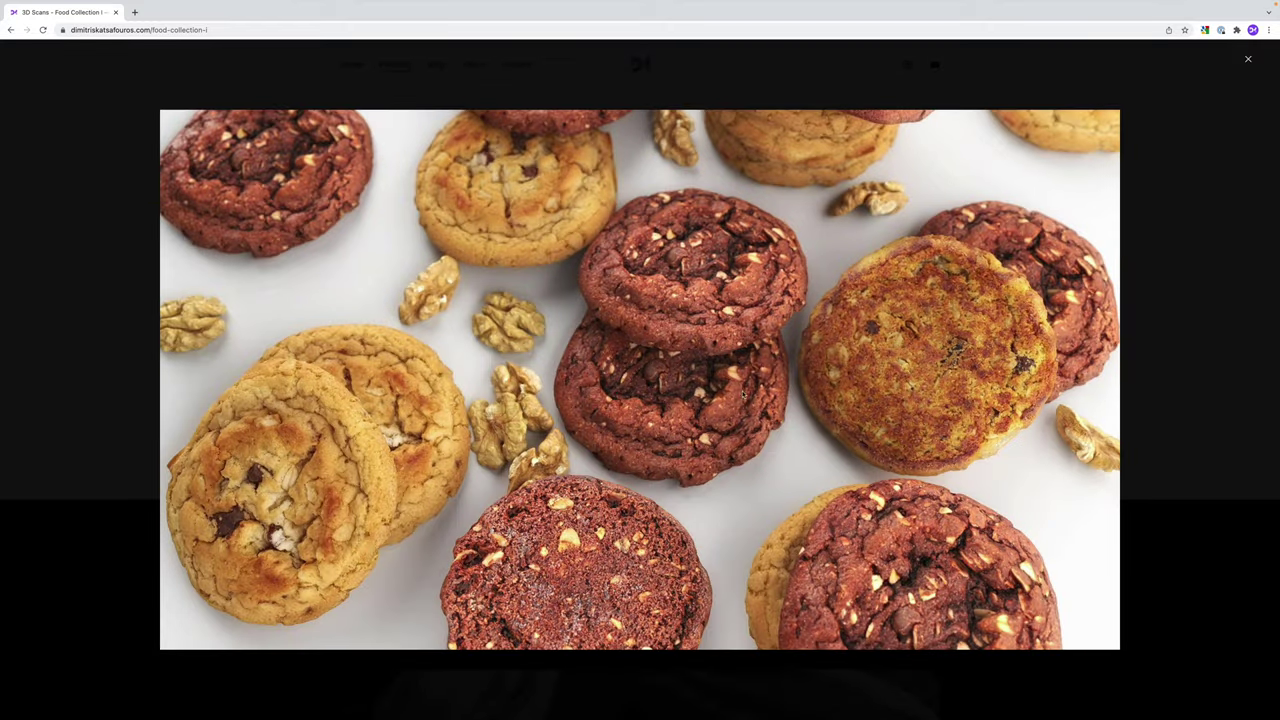
Close the enlarged cookie scan, preview the bread slices scan full-size, then close it too.
click(1131, 395)
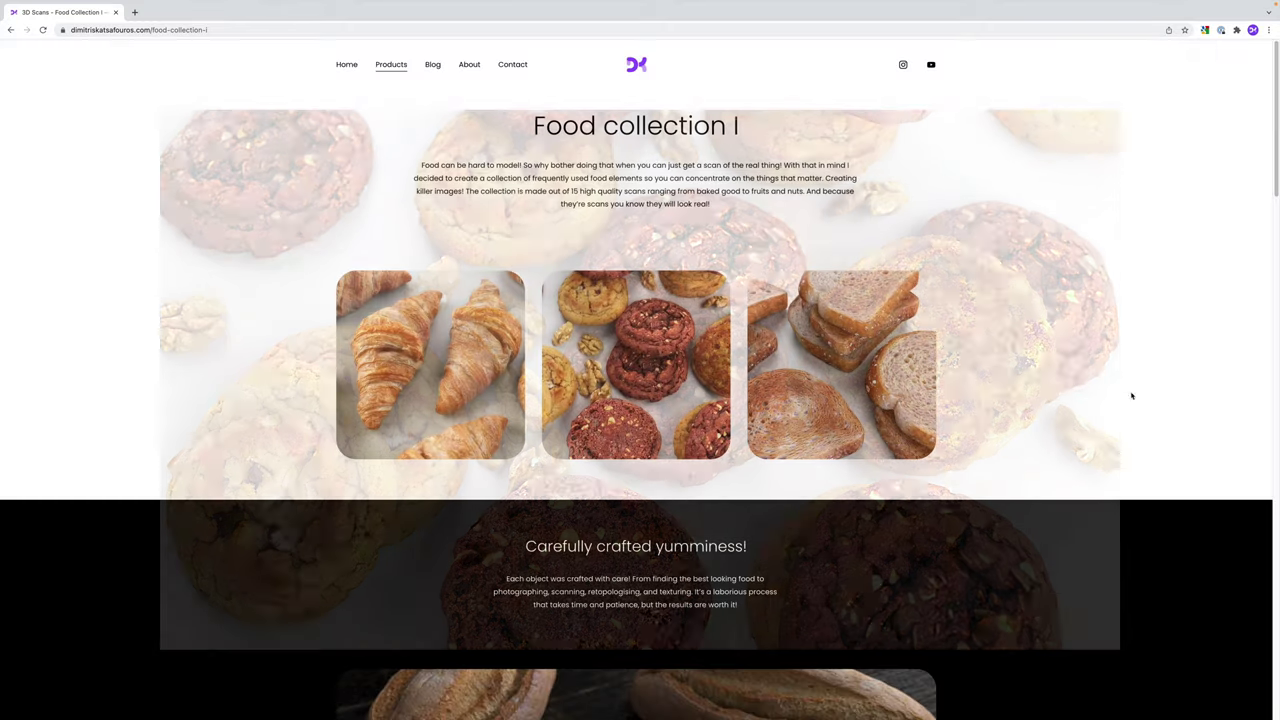
click(863, 371)
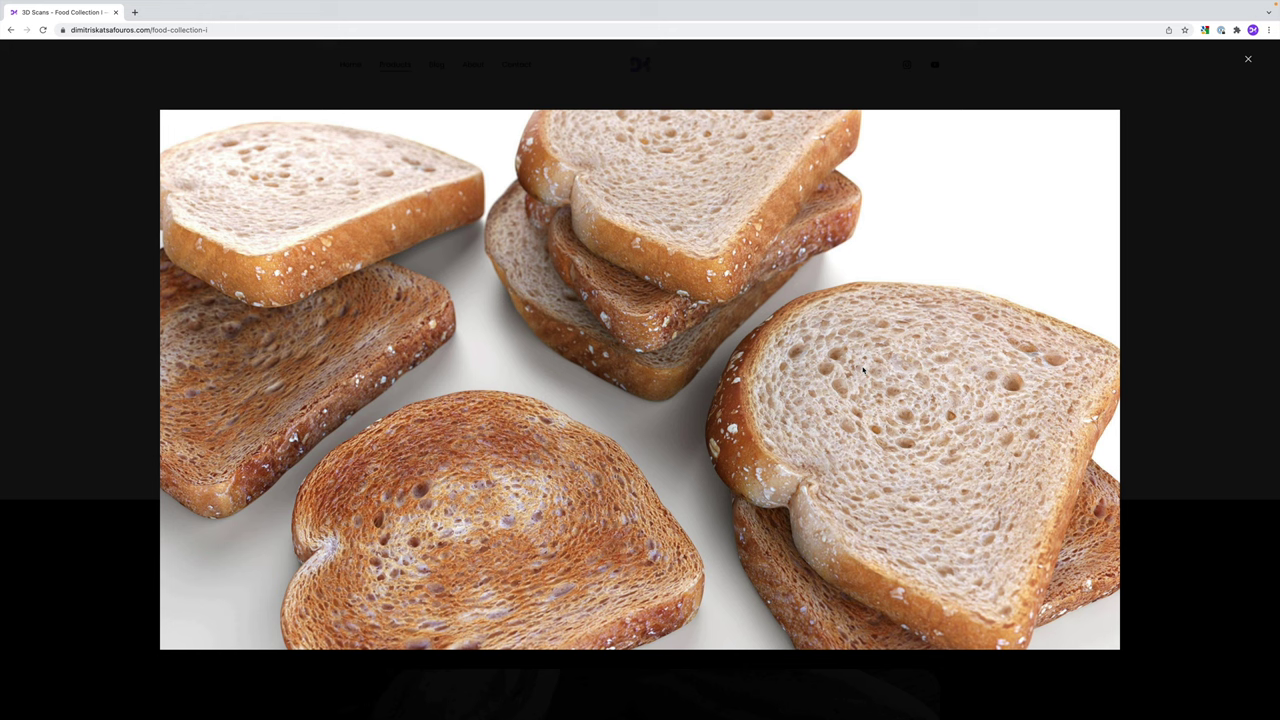
click(1160, 378)
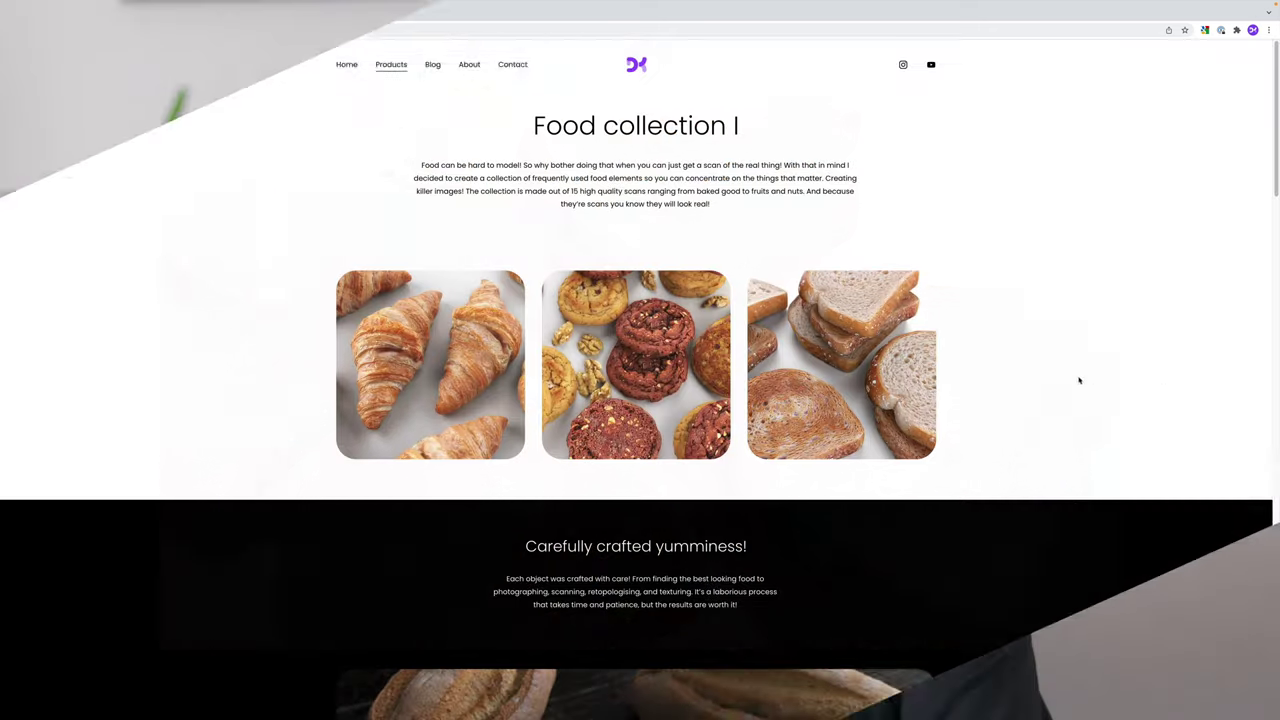